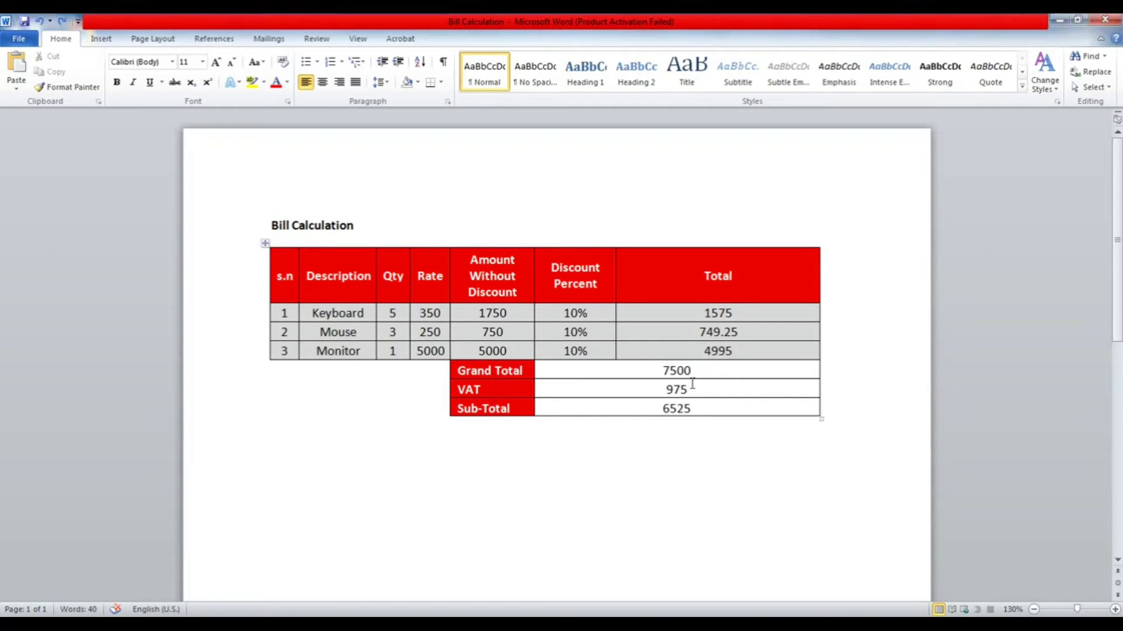
Select the Grand Total amount 7500 and convert it to words with Alt+M
{"action": "left_click_drag", "start_coordinate": [697, 377], "coordinate": [661, 375]}
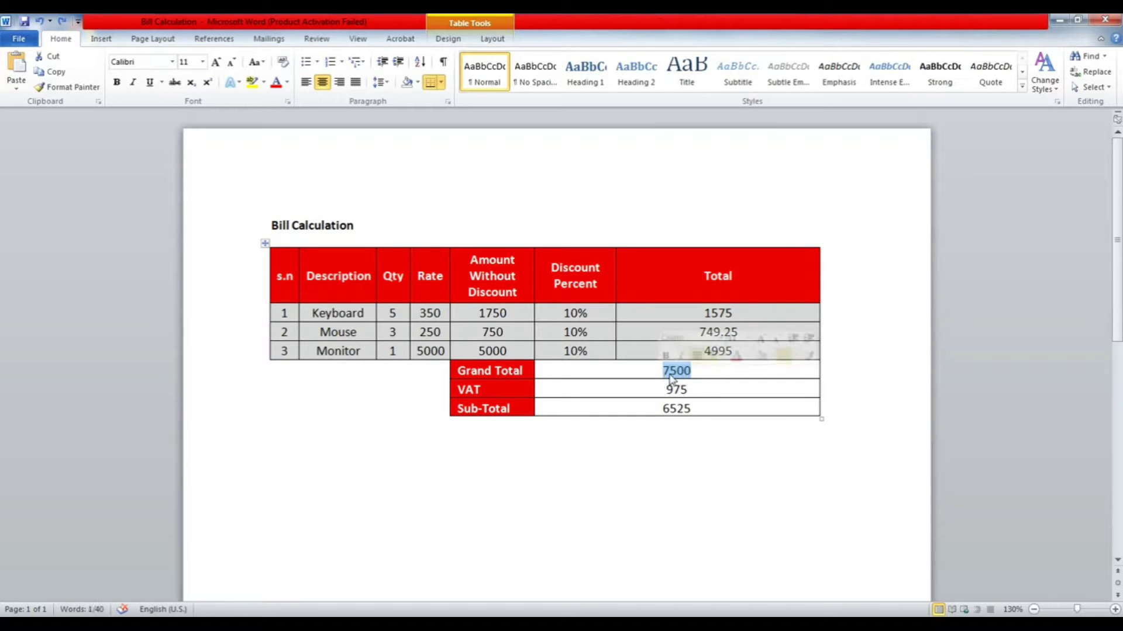
{"action": "left_click", "coordinate": [673, 373]}
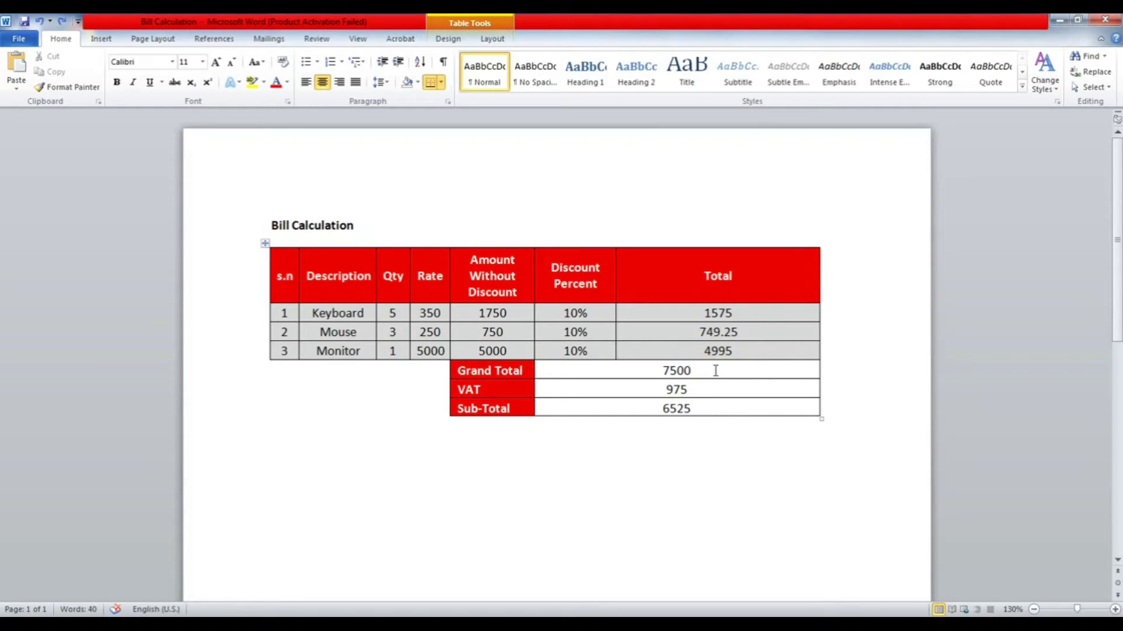
{"action": "left_click_drag", "start_coordinate": [705, 372], "coordinate": [664, 373]}
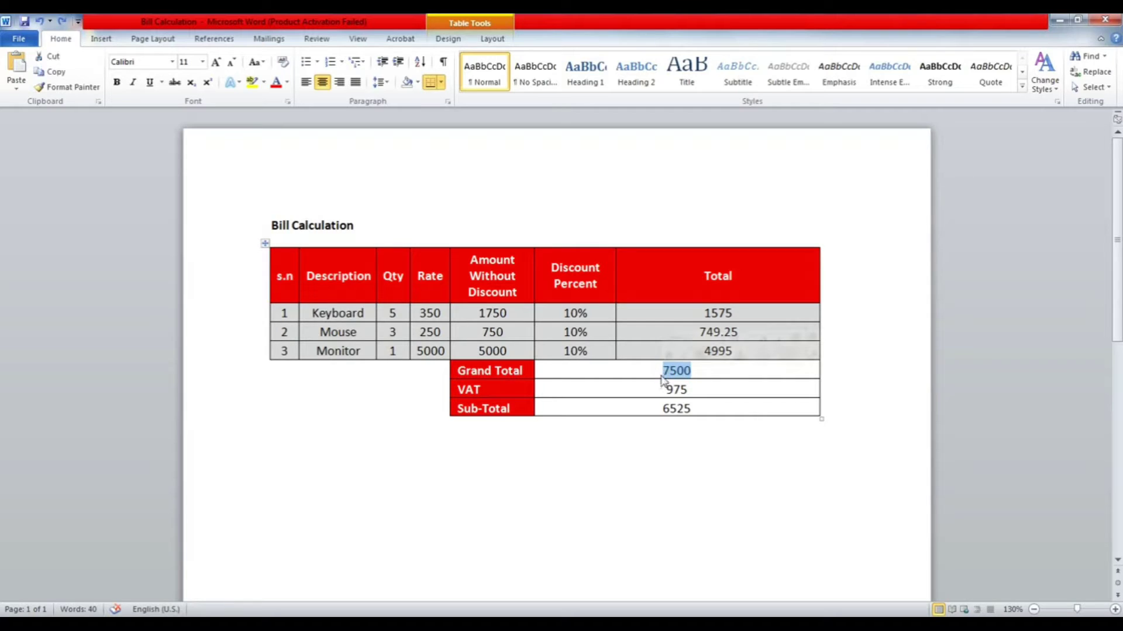
{"action": "key", "text": "alt"}
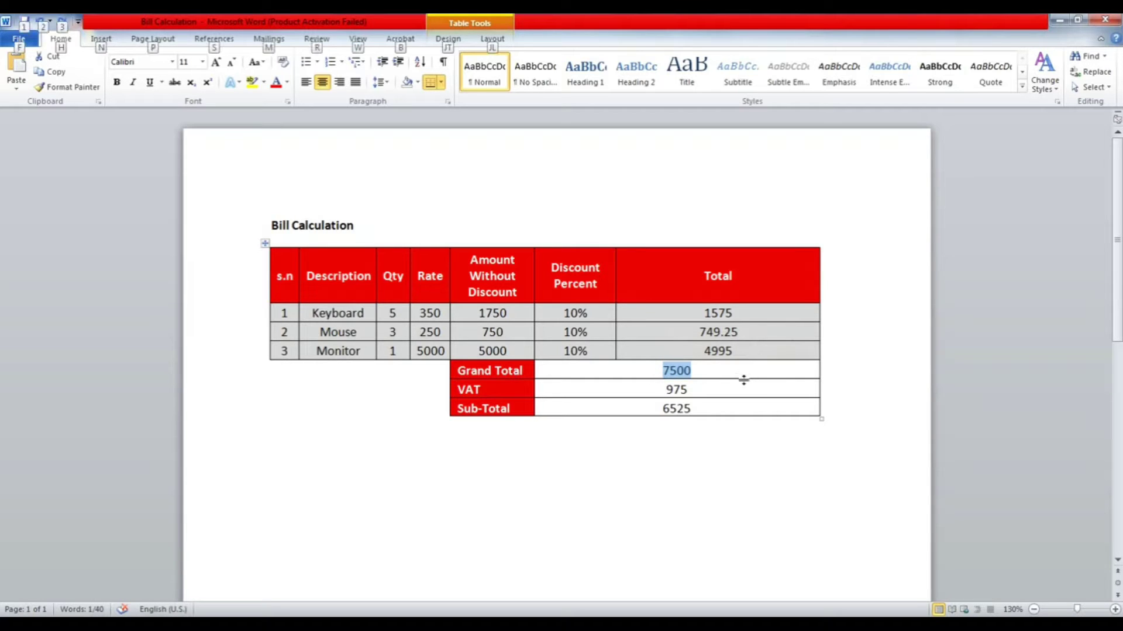
{"action": "key", "text": "alt+m"}
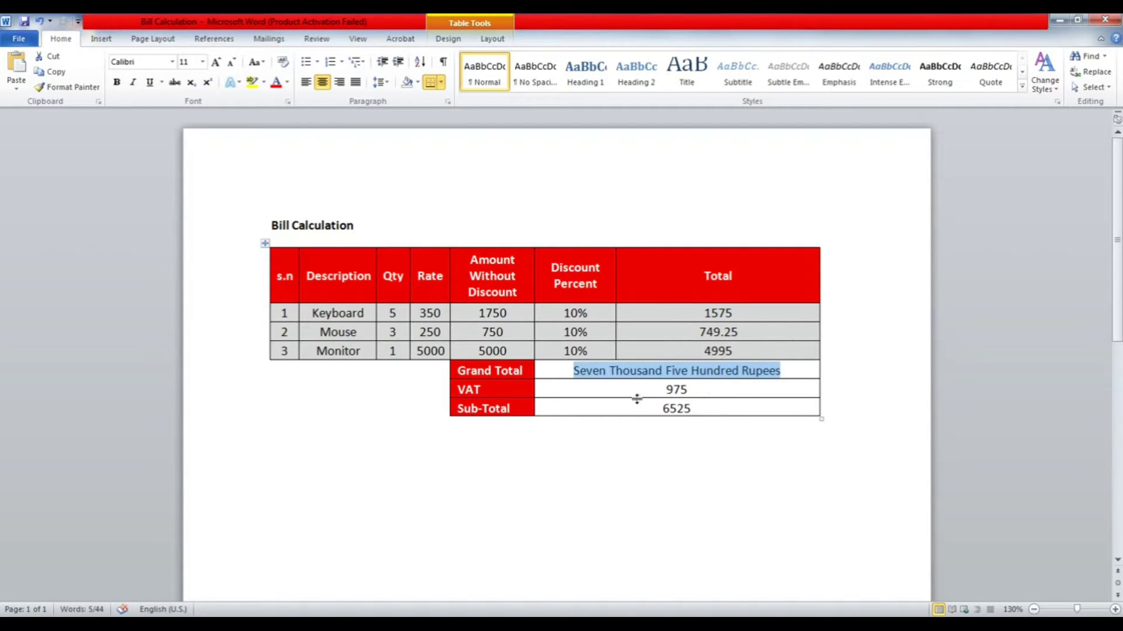
Select the VAT amount 975 and trigger the word-conversion shortcut on it
{"action": "left_click", "coordinate": [637, 389]}
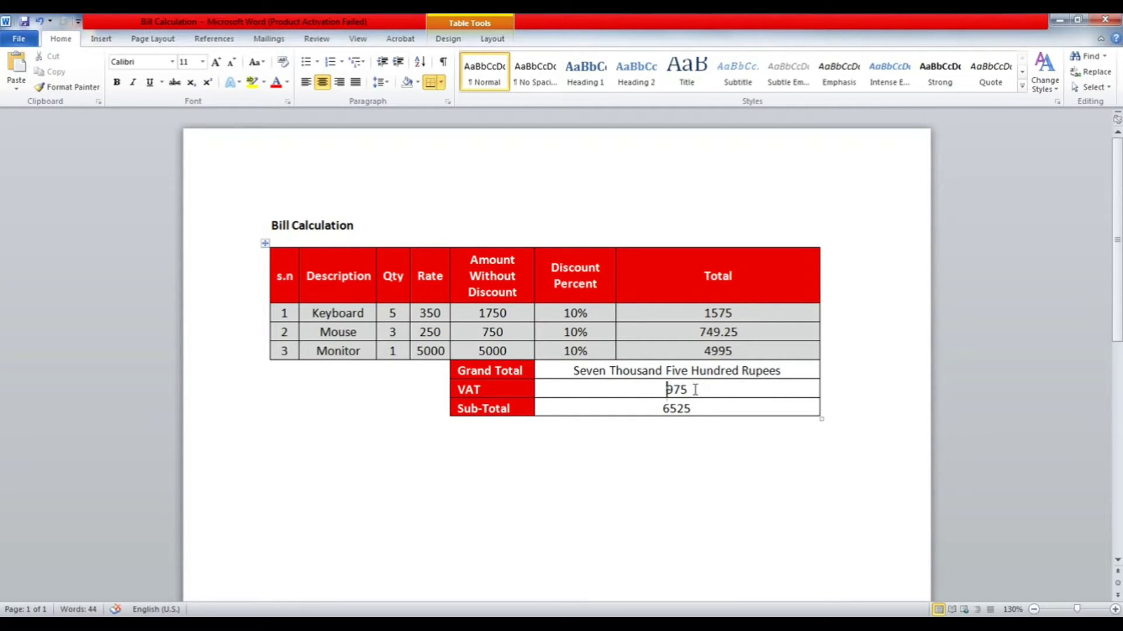
{"action": "left_click_drag", "start_coordinate": [694, 389], "coordinate": [664, 389]}
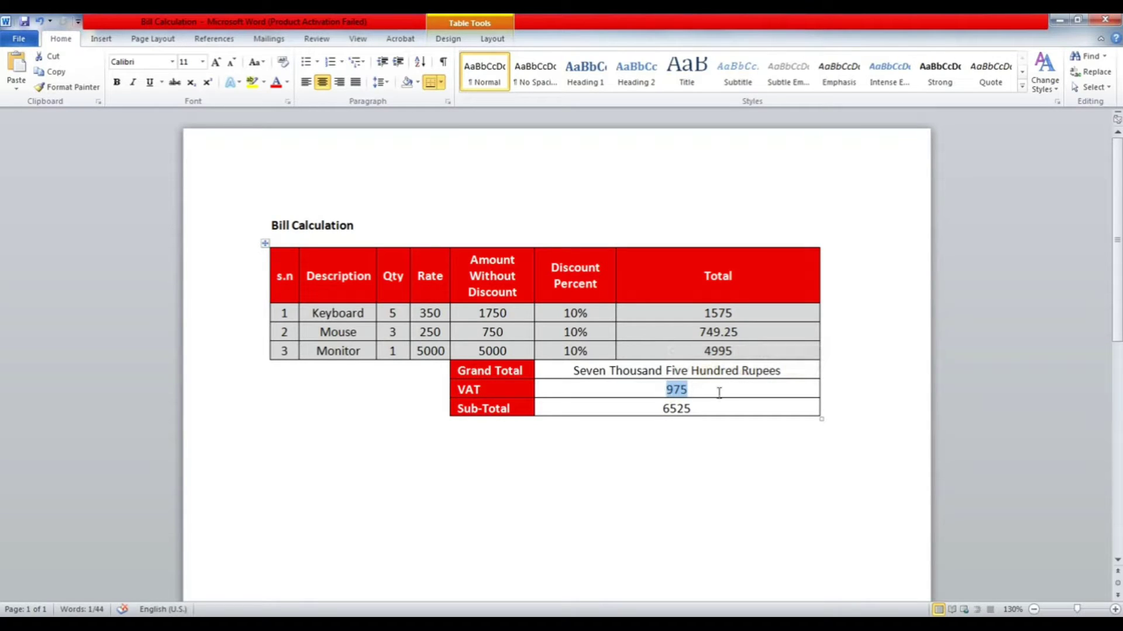
{"action": "key", "text": "alt"}
{"action": "key", "text": "3"}
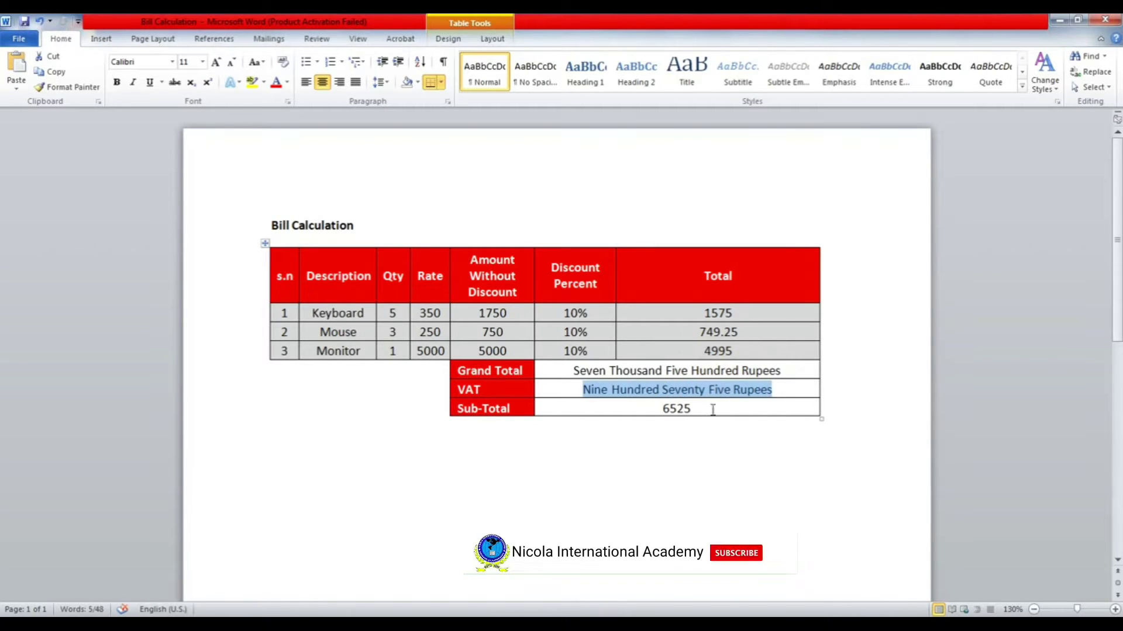
Select the Sub-Total amount 6525, convert it to words, then select the word Rupees
{"action": "left_click", "coordinate": [702, 409]}
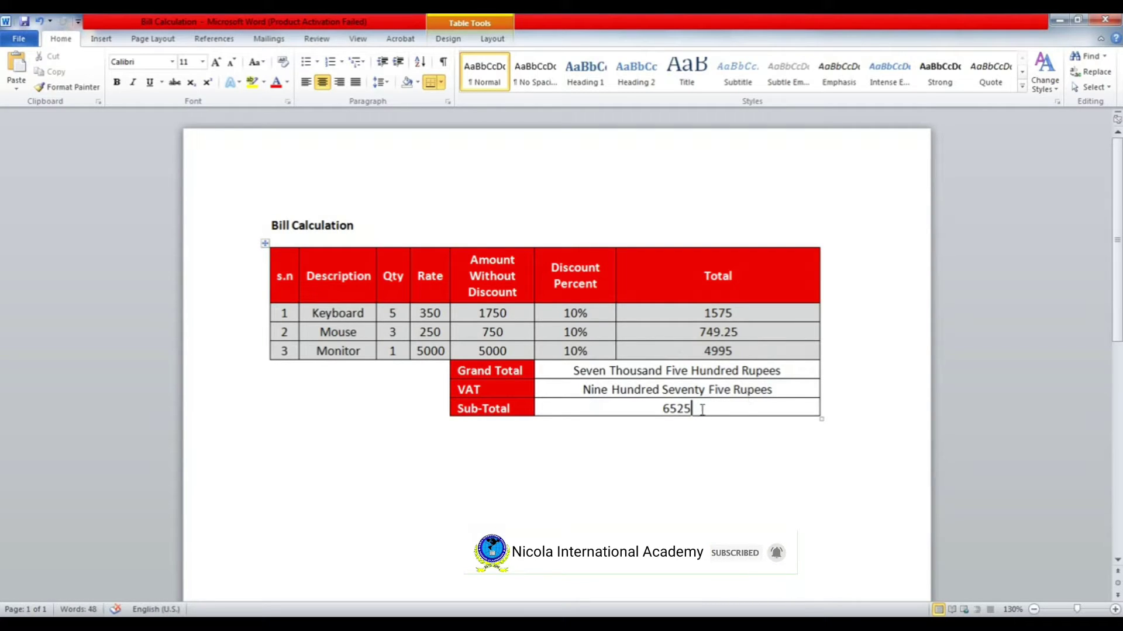
{"action": "left_click_drag", "start_coordinate": [702, 410], "coordinate": [665, 412]}
{"action": "left_click", "coordinate": [697, 408]}
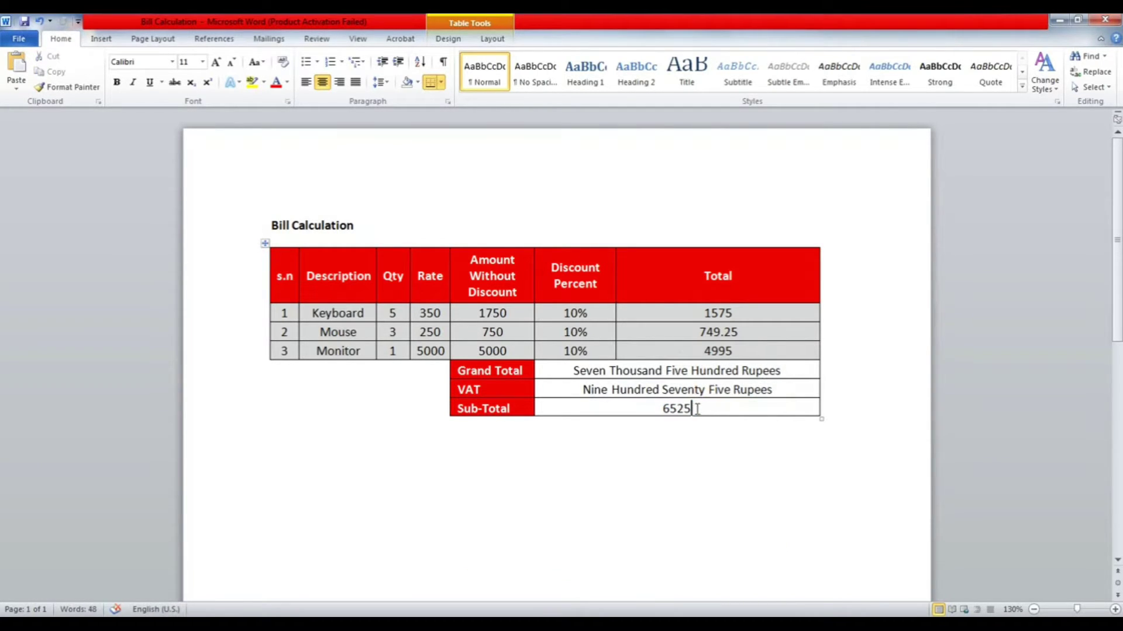
{"action": "left_click_drag", "start_coordinate": [700, 408], "coordinate": [665, 411]}
{"action": "type", "text": "Six Thousand Five Hundred Twenty Five Rupees"}
{"action": "left_click", "coordinate": [718, 411]}
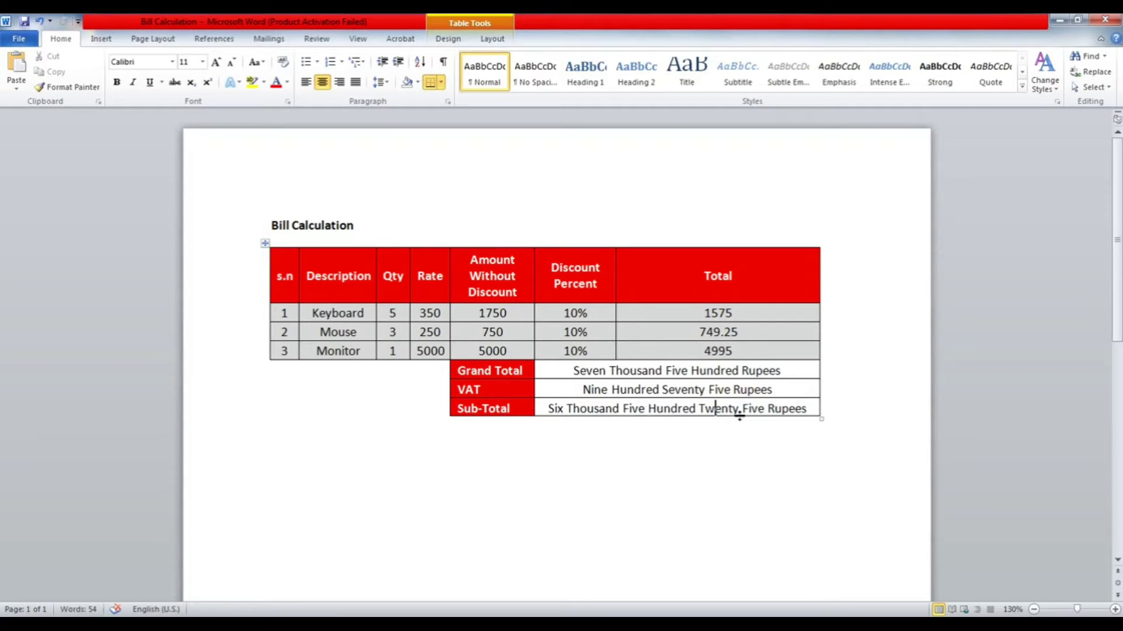
{"action": "double_click", "coordinate": [812, 409]}
Leave the cells as figures 7500, 975 and 6525, with the caret after 7500
{"action": "left_click", "coordinate": [696, 407]}
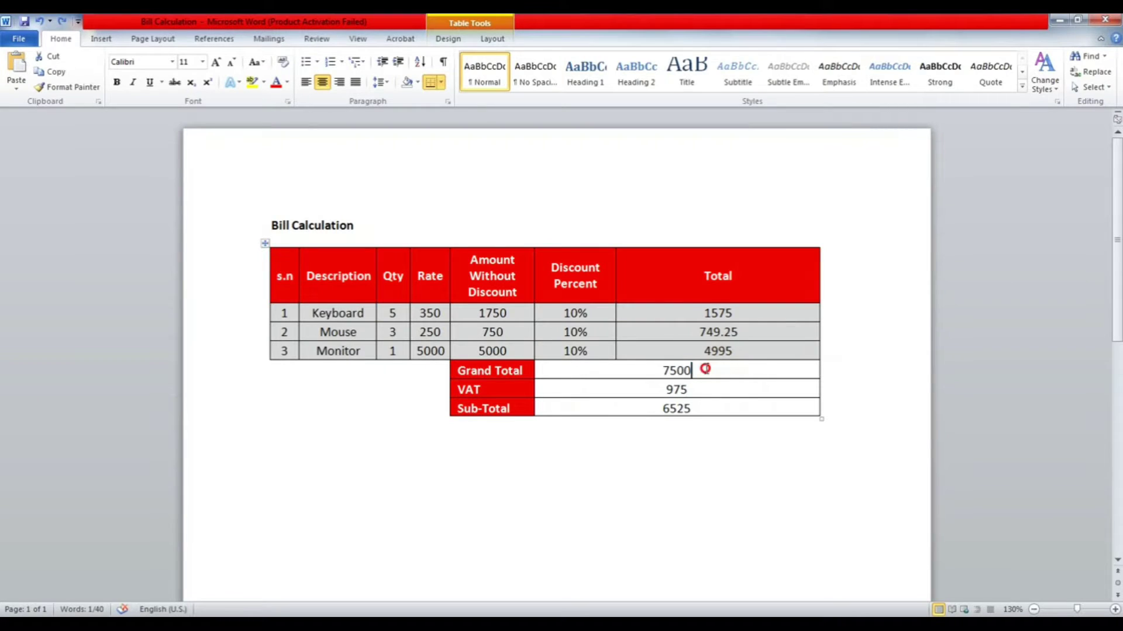
{"action": "left_click", "coordinate": [705, 369]}
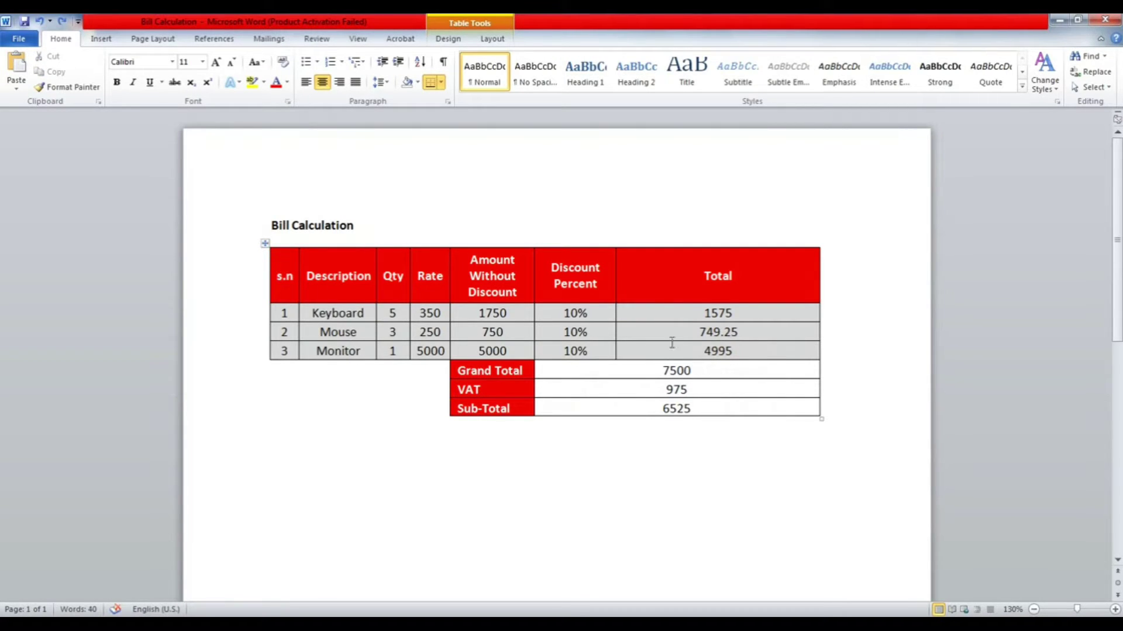
Create a new macro named 'Macro' from View Macros, opening its empty VBA procedure
{"action": "left_click", "coordinate": [359, 39]}
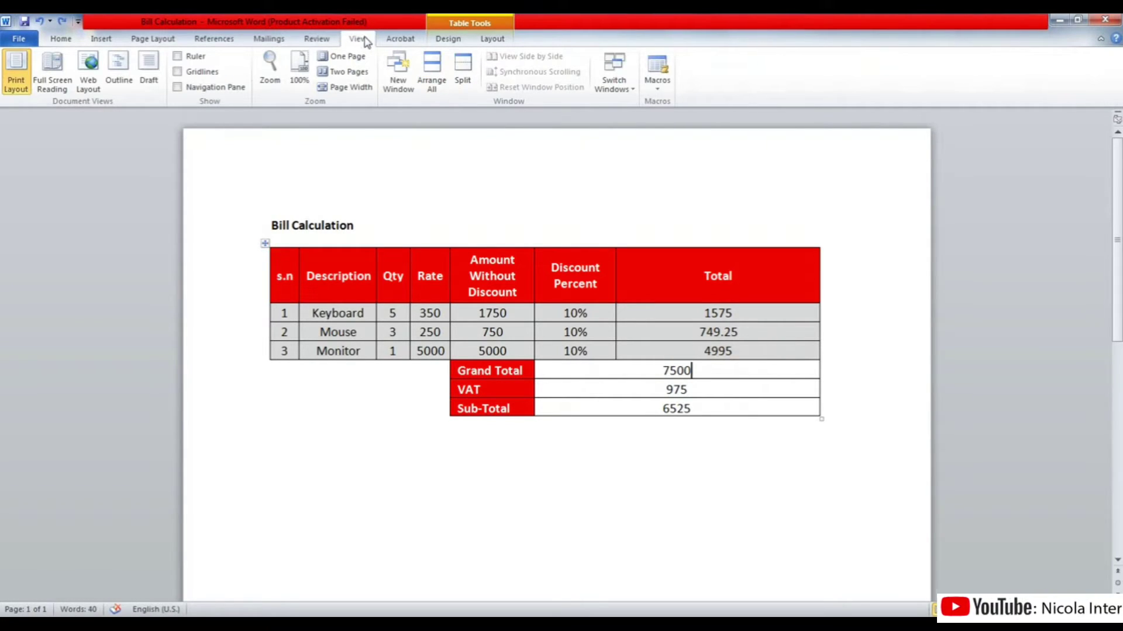
{"action": "left_click", "coordinate": [658, 88]}
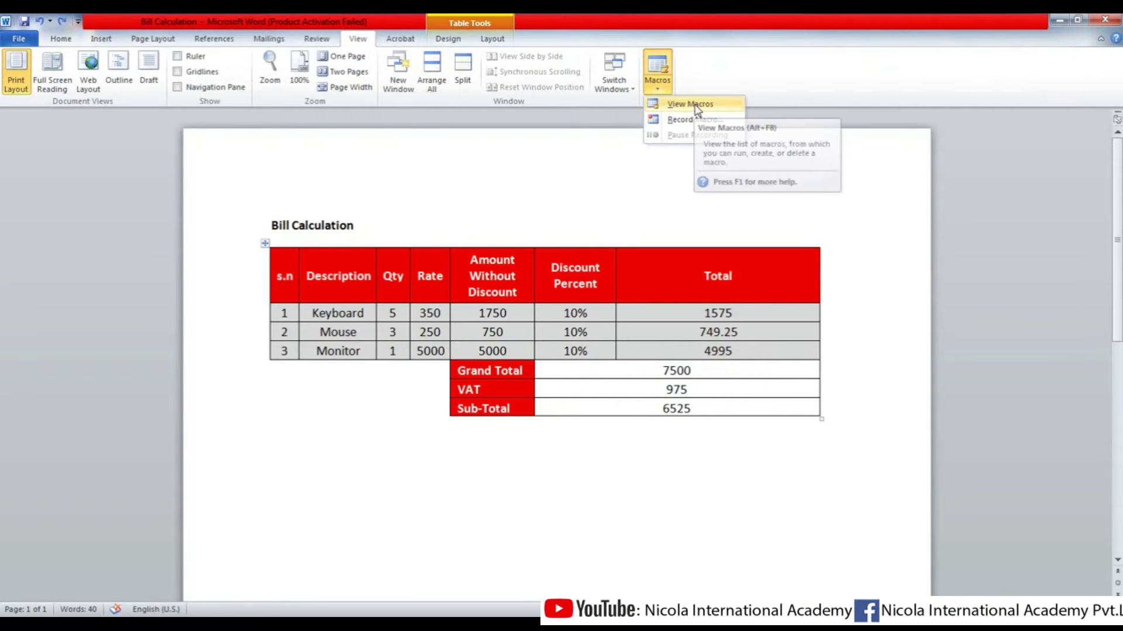
{"action": "left_click", "coordinate": [690, 104]}
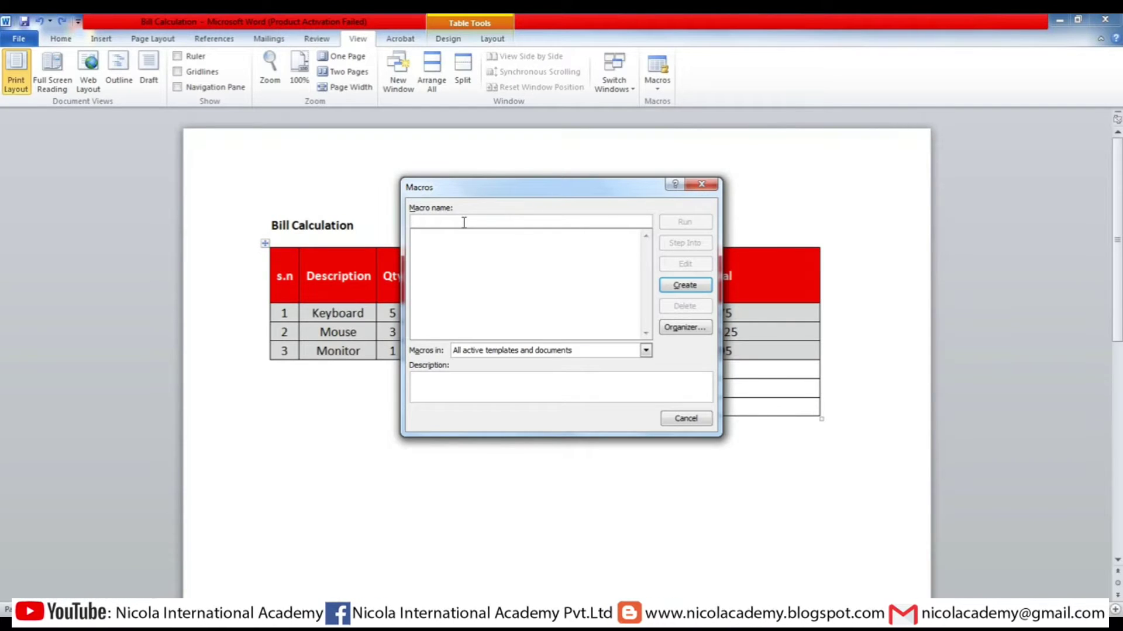
{"action": "type", "text": "Mac"}
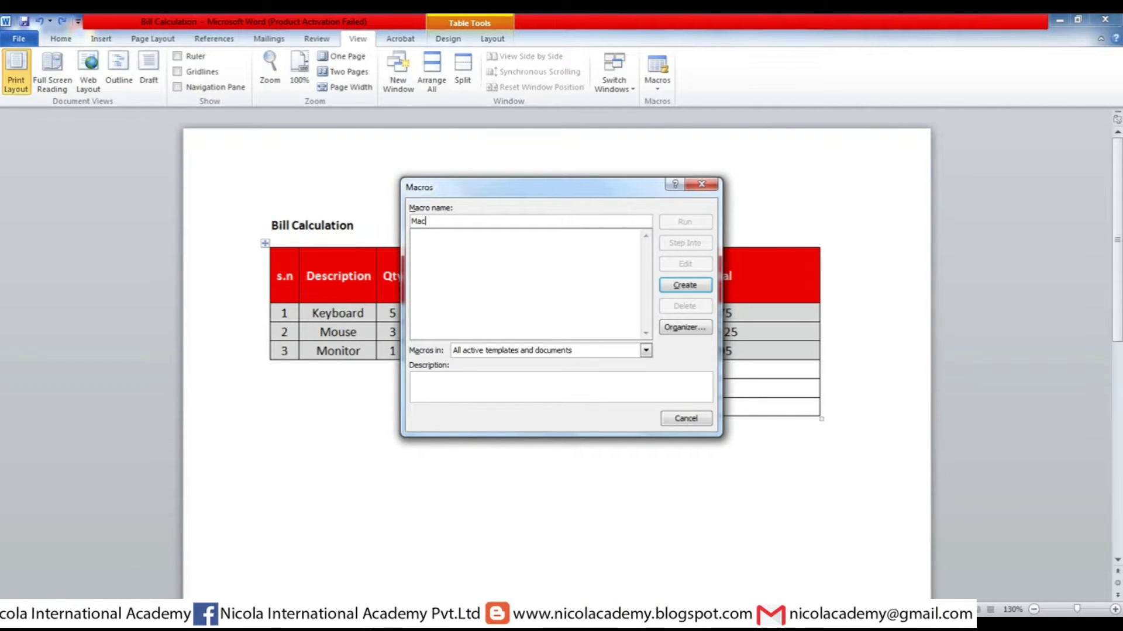
{"action": "type", "text": "ro"}
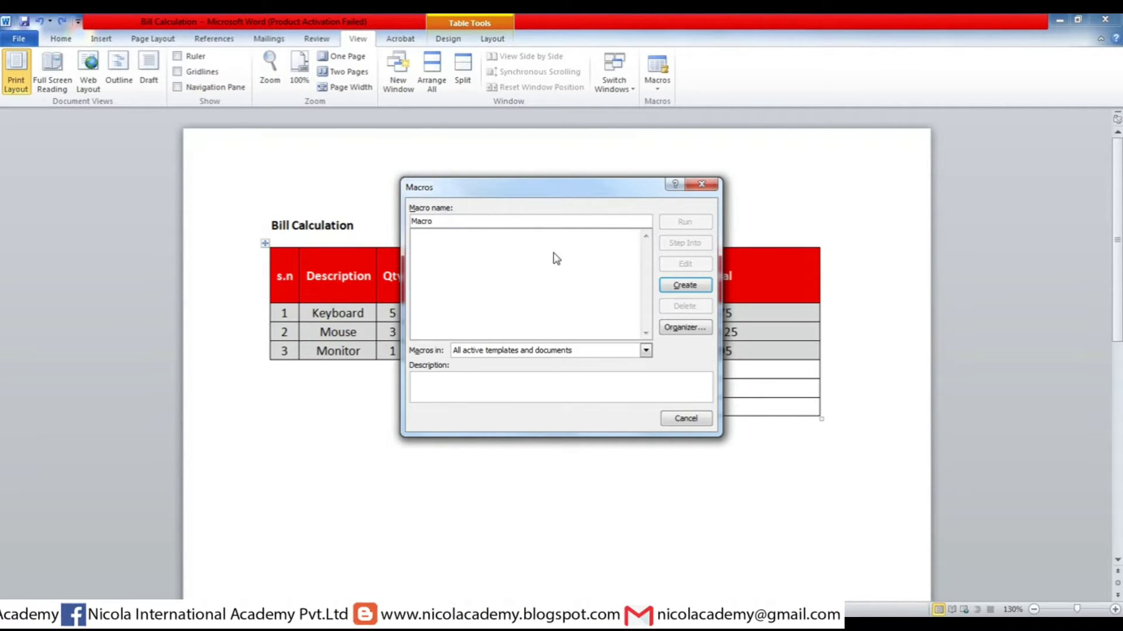
{"action": "left_click", "coordinate": [685, 286]}
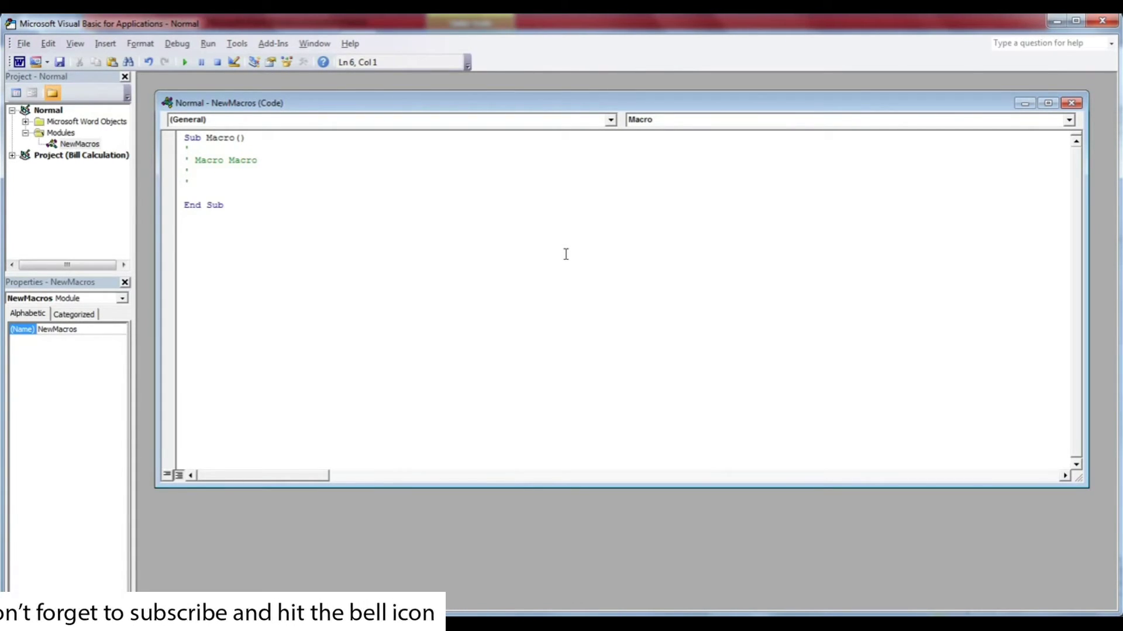
Replace Sub Macro's comment lines with the pasted number-to-words code and close back to Word
{"action": "left_click", "coordinate": [193, 181]}
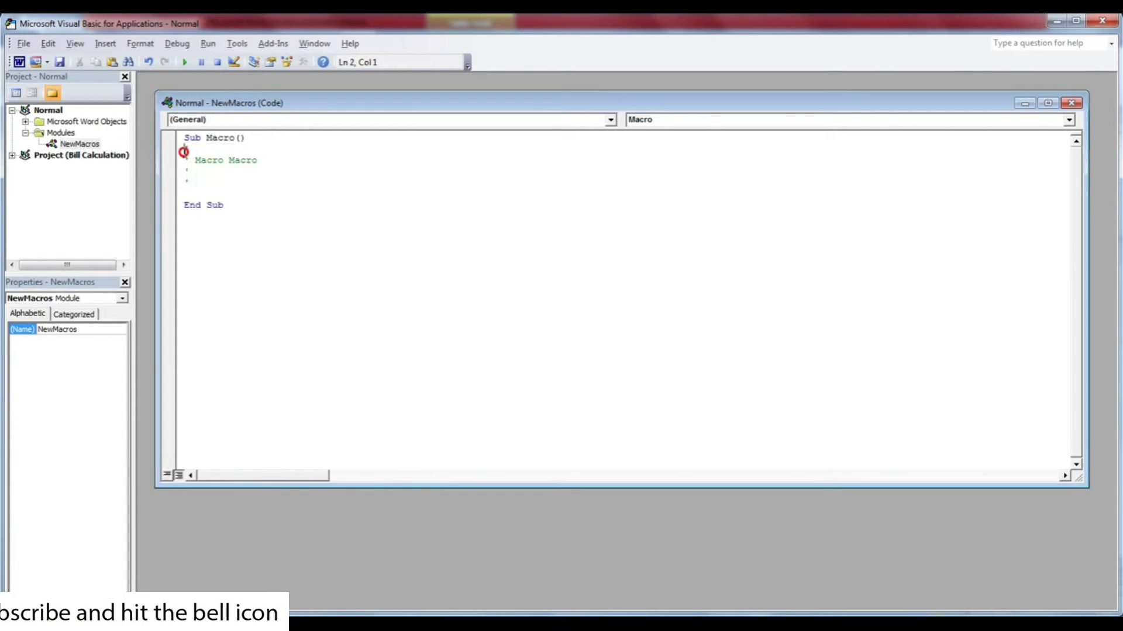
{"action": "left_click_drag", "start_coordinate": [188, 180], "coordinate": [178, 146]}
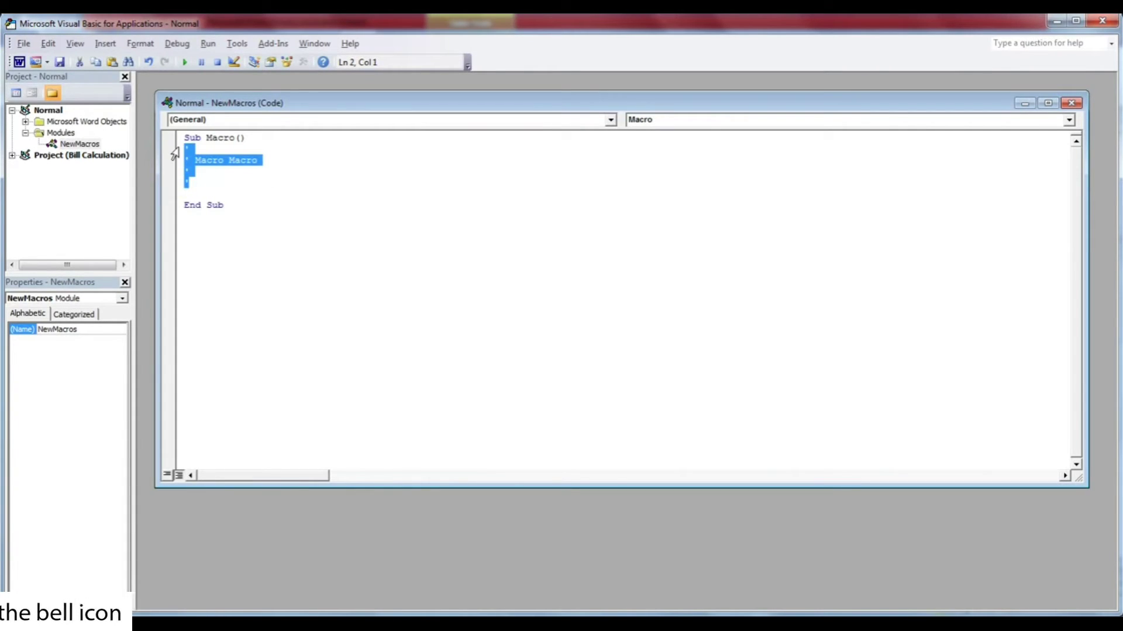
{"action": "key", "text": "Delete"}
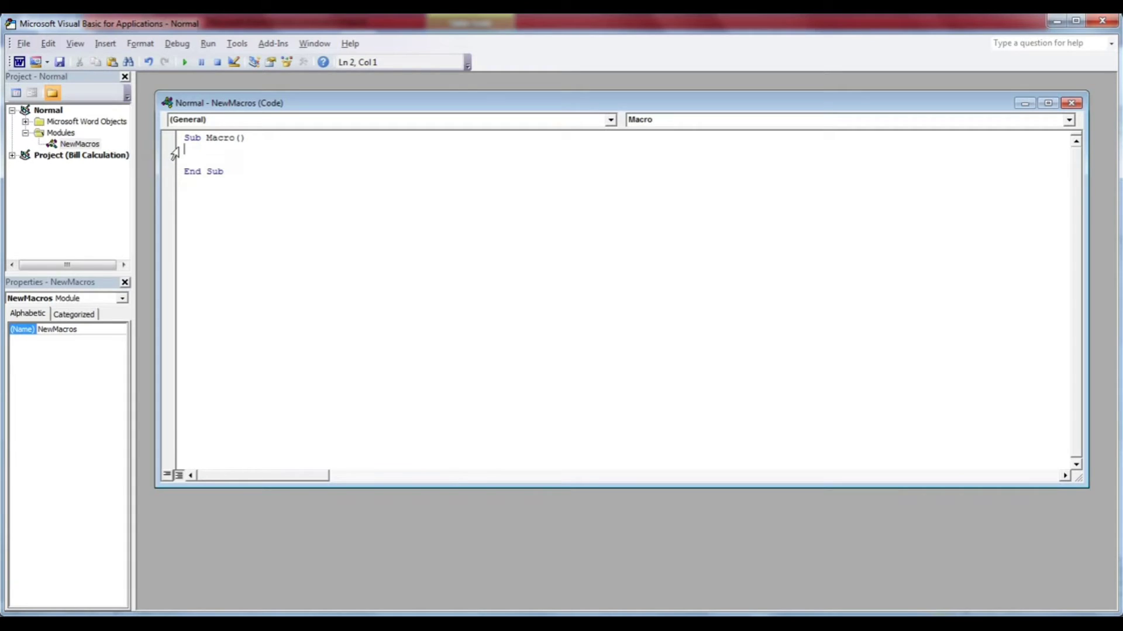
{"action": "key", "text": "ctrl+v"}
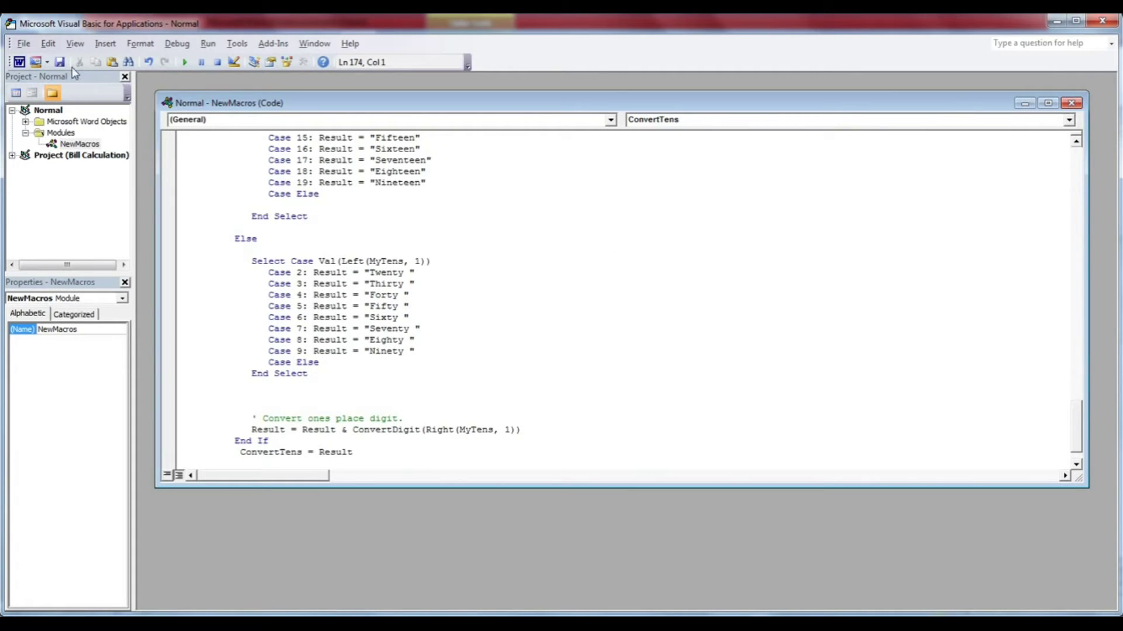
{"action": "left_click", "coordinate": [23, 44]}
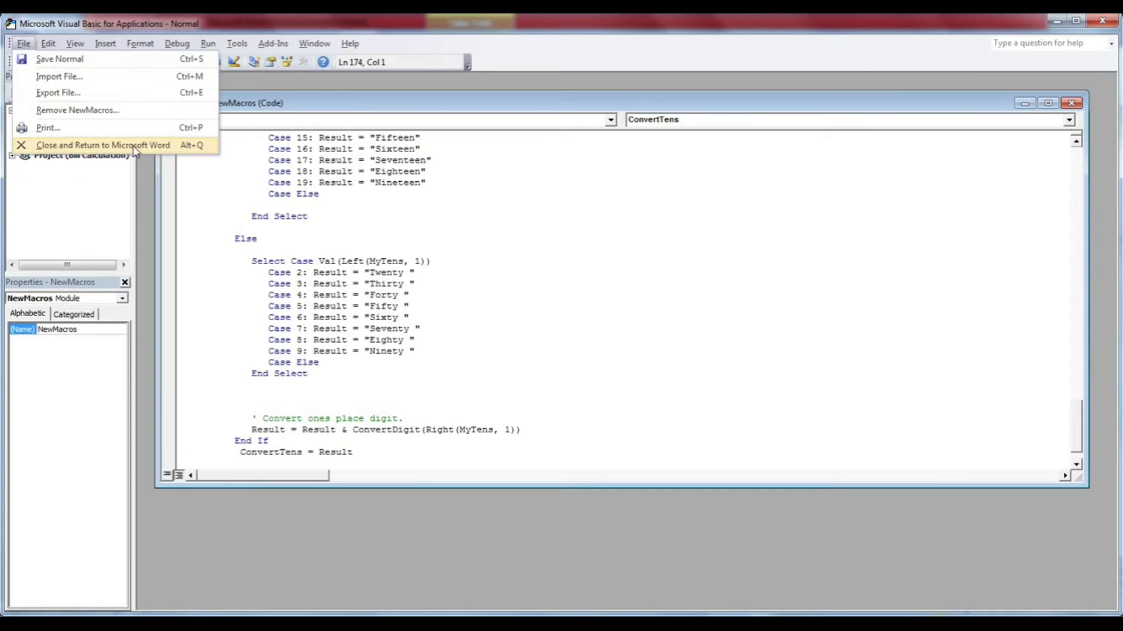
{"action": "left_click", "coordinate": [163, 145]}
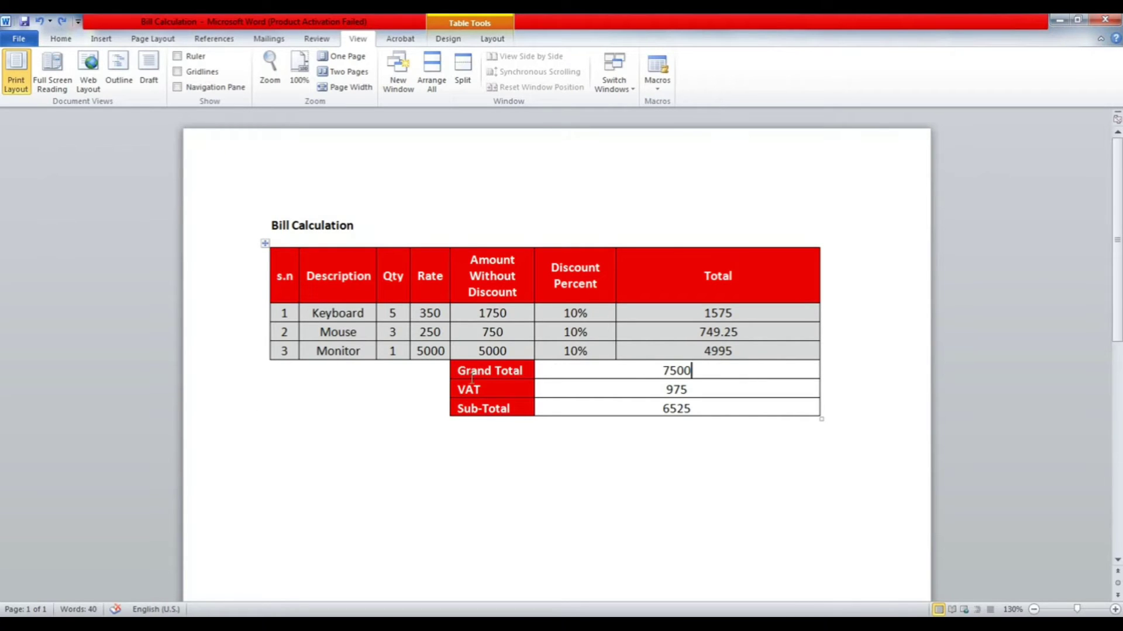
Convert the Grand Total 7500 to words by running 'Macro' from View Macros
{"action": "left_click_drag", "start_coordinate": [691, 370], "coordinate": [665, 374]}
{"action": "left_click", "coordinate": [715, 368]}
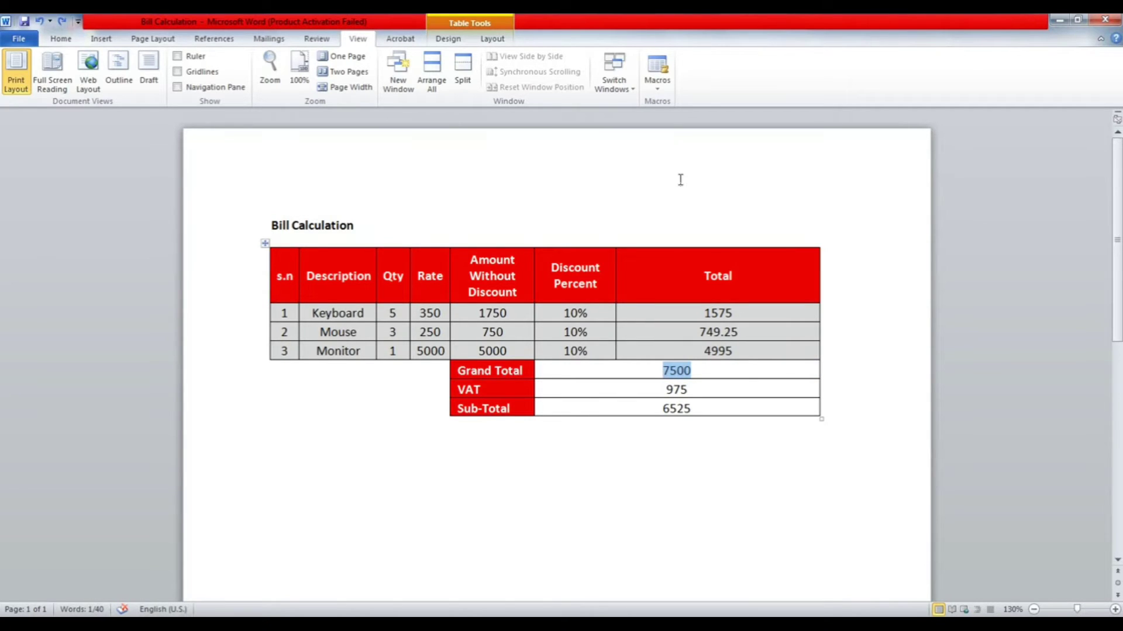
{"action": "left_click", "coordinate": [657, 93]}
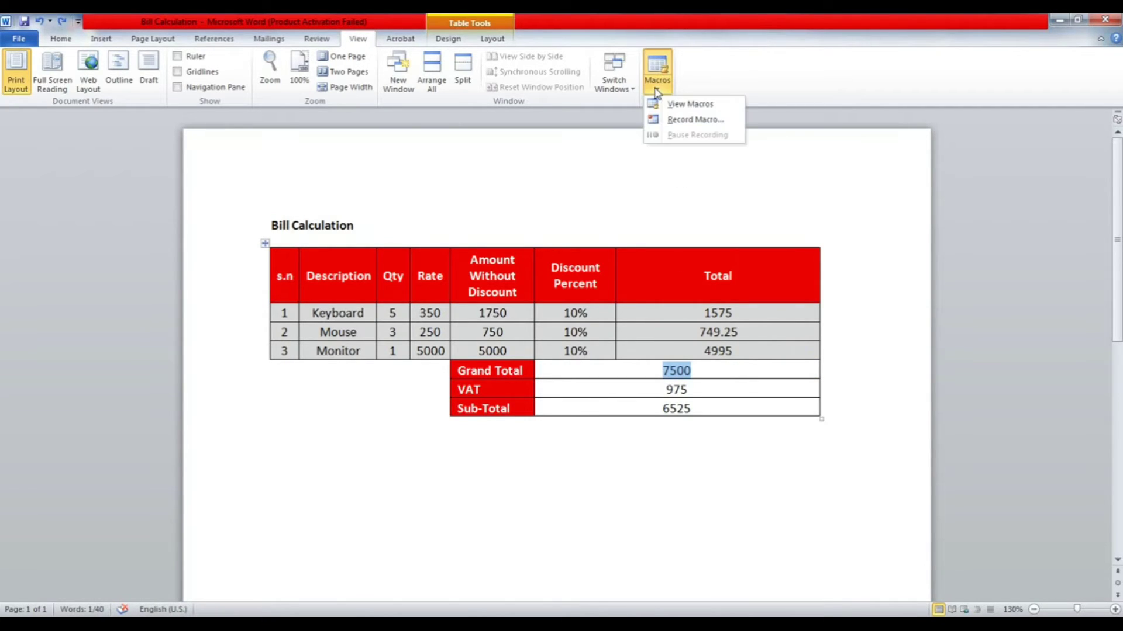
{"action": "left_click", "coordinate": [709, 109]}
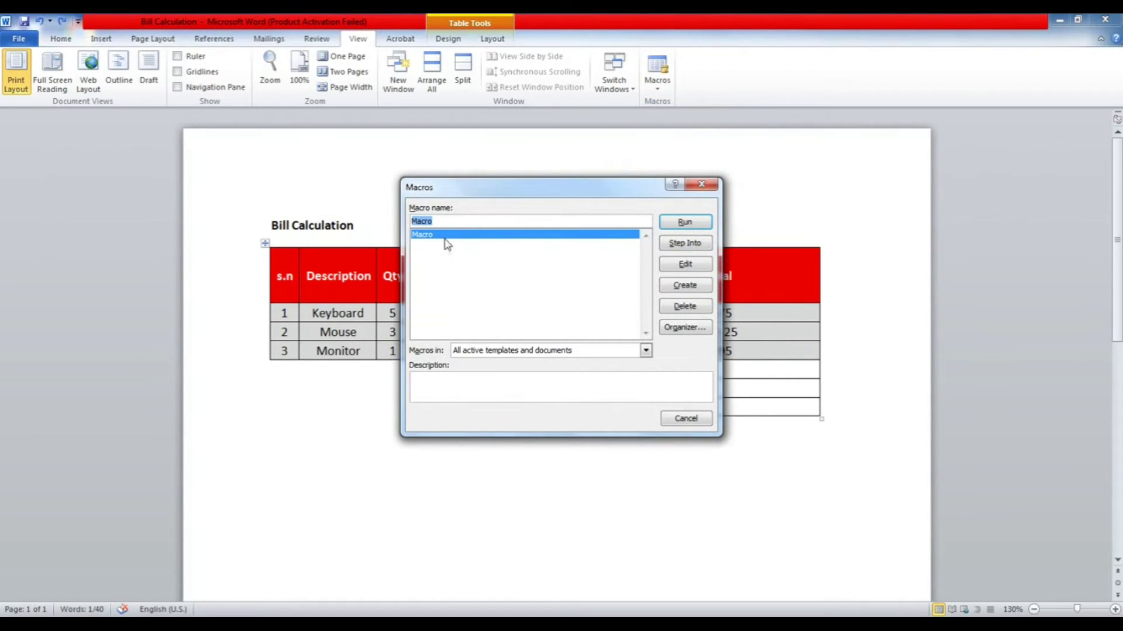
{"action": "left_click", "coordinate": [691, 225]}
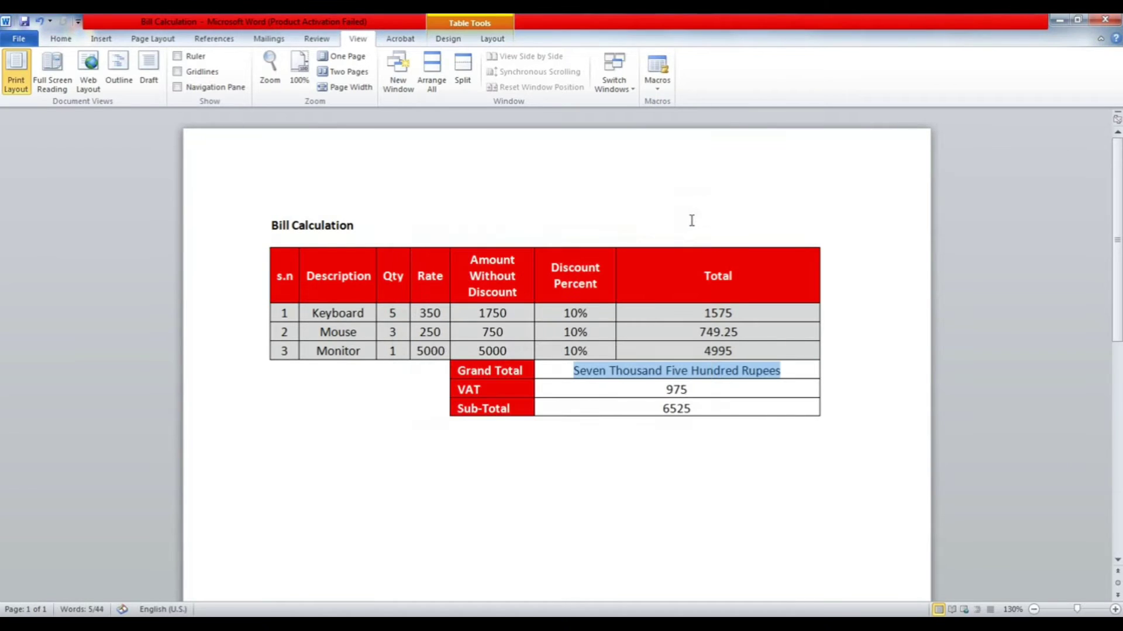
{"action": "left_click", "coordinate": [790, 366]}
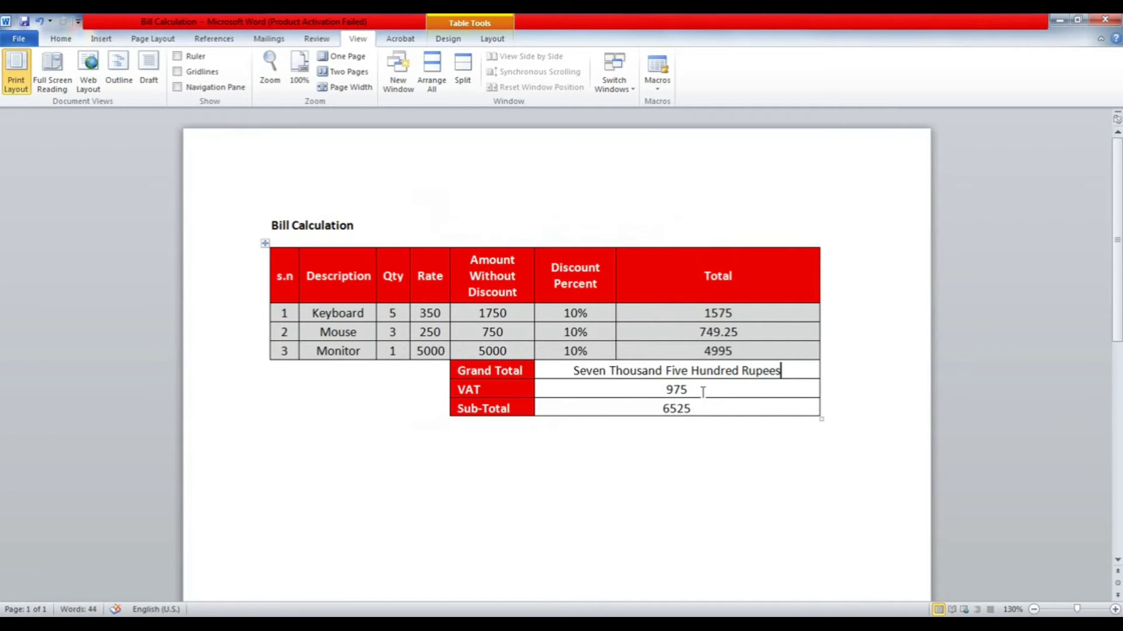
Convert the VAT amount 975 to words by running 'Macro'
{"action": "left_click_drag", "start_coordinate": [698, 390], "coordinate": [664, 389]}
{"action": "left_click", "coordinate": [659, 94]}
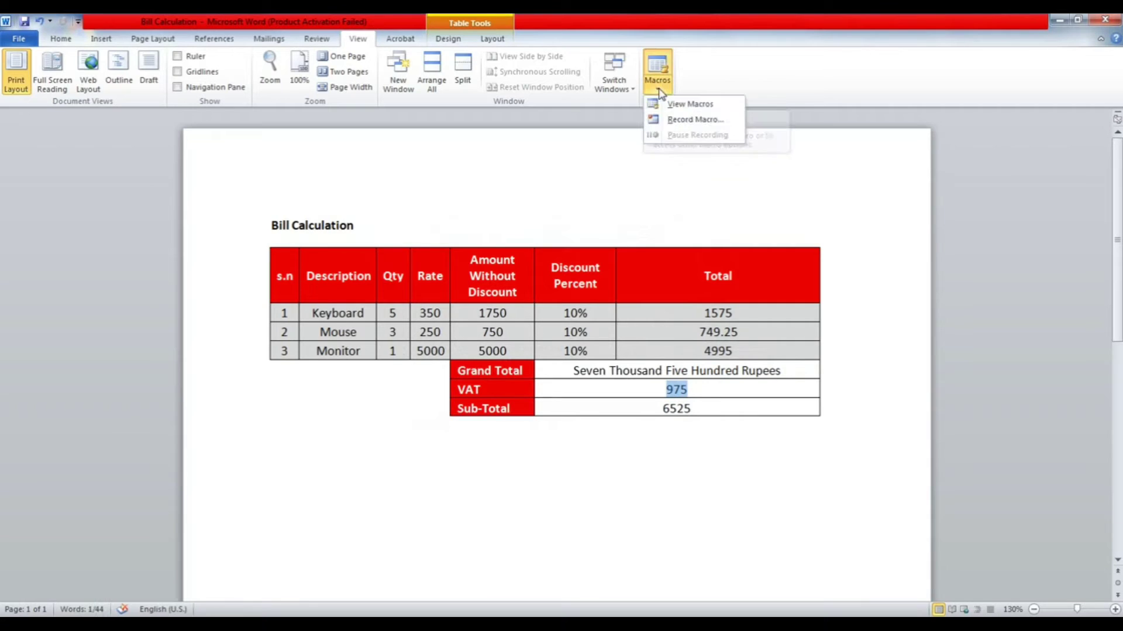
{"action": "left_click", "coordinate": [695, 104]}
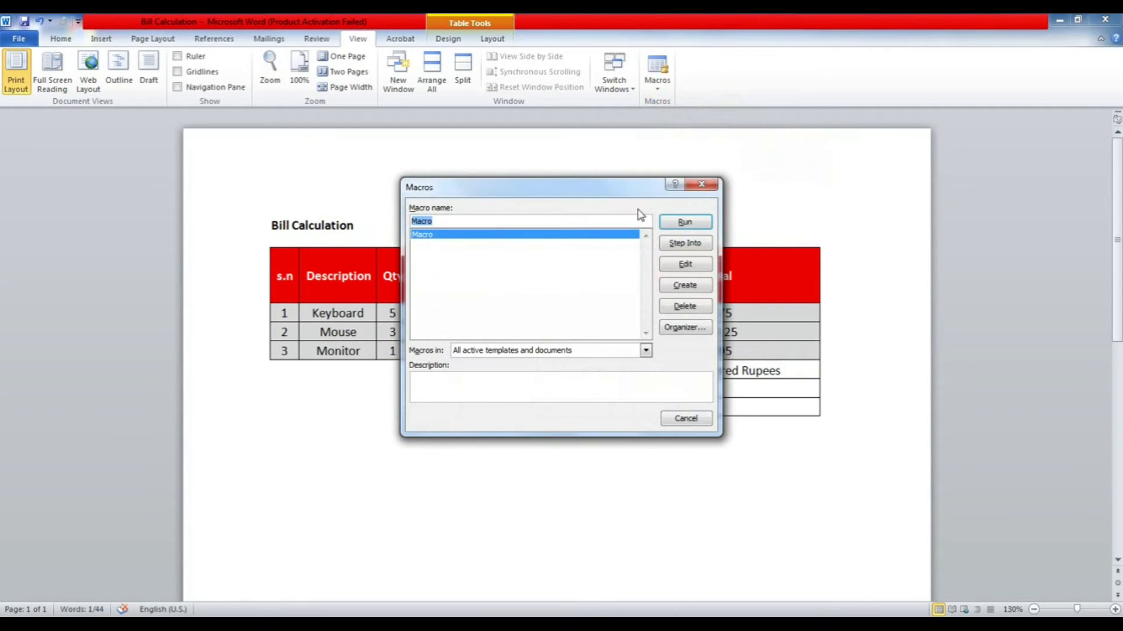
{"action": "left_click", "coordinate": [680, 223]}
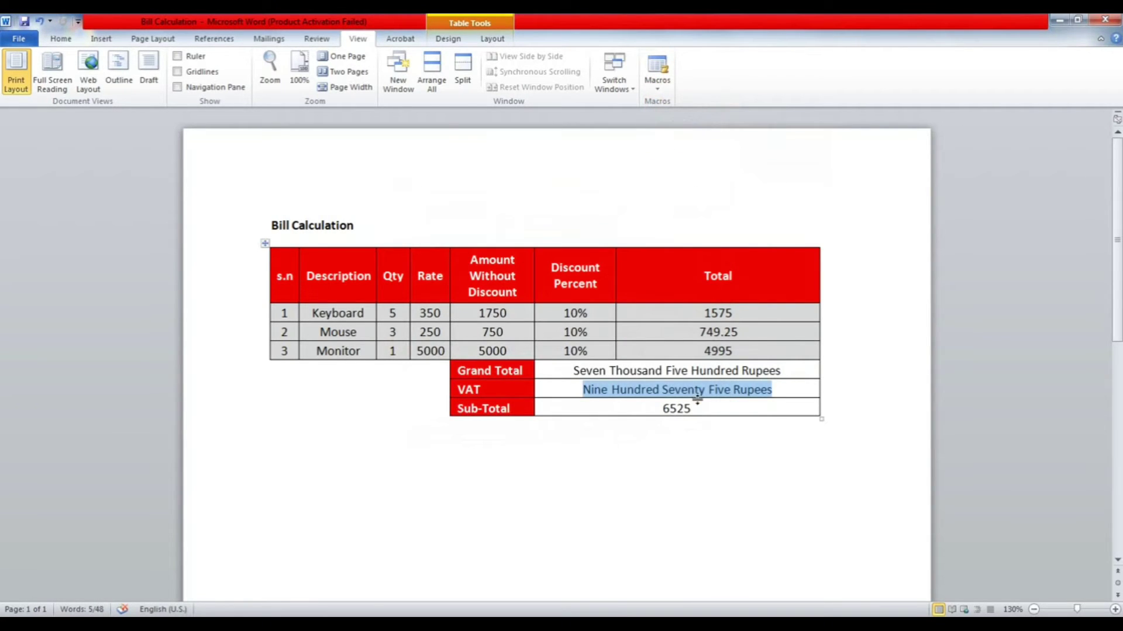
Convert the Sub-Total 6525 to words by running 'Macro', then close the macros list
{"action": "left_click_drag", "start_coordinate": [696, 409], "coordinate": [660, 410]}
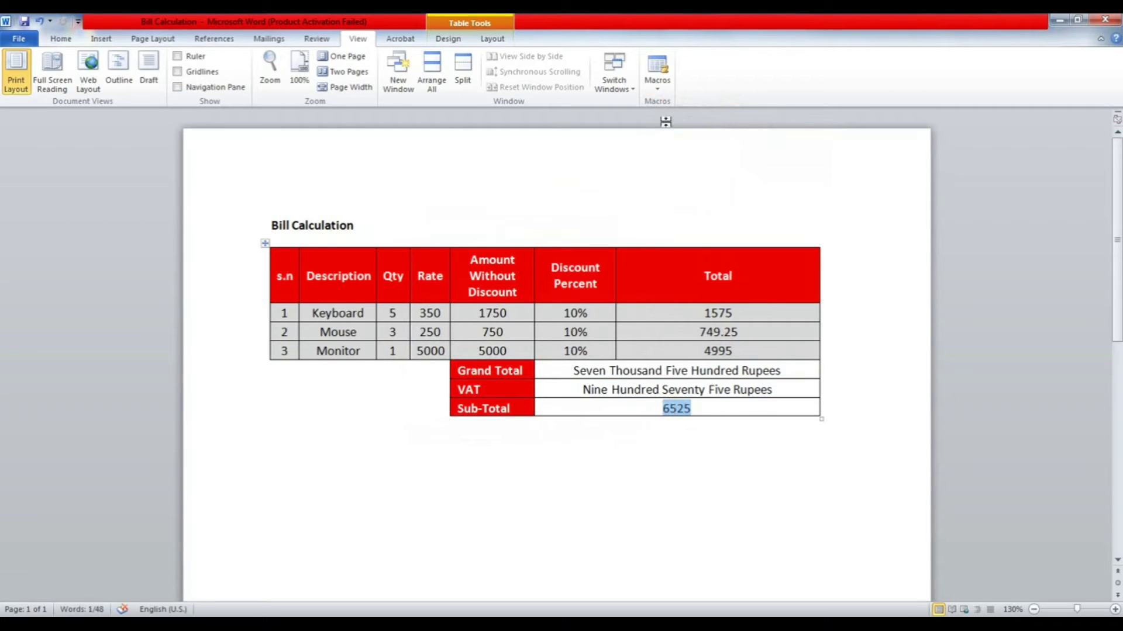
{"action": "left_click", "coordinate": [662, 94]}
{"action": "left_click", "coordinate": [690, 104]}
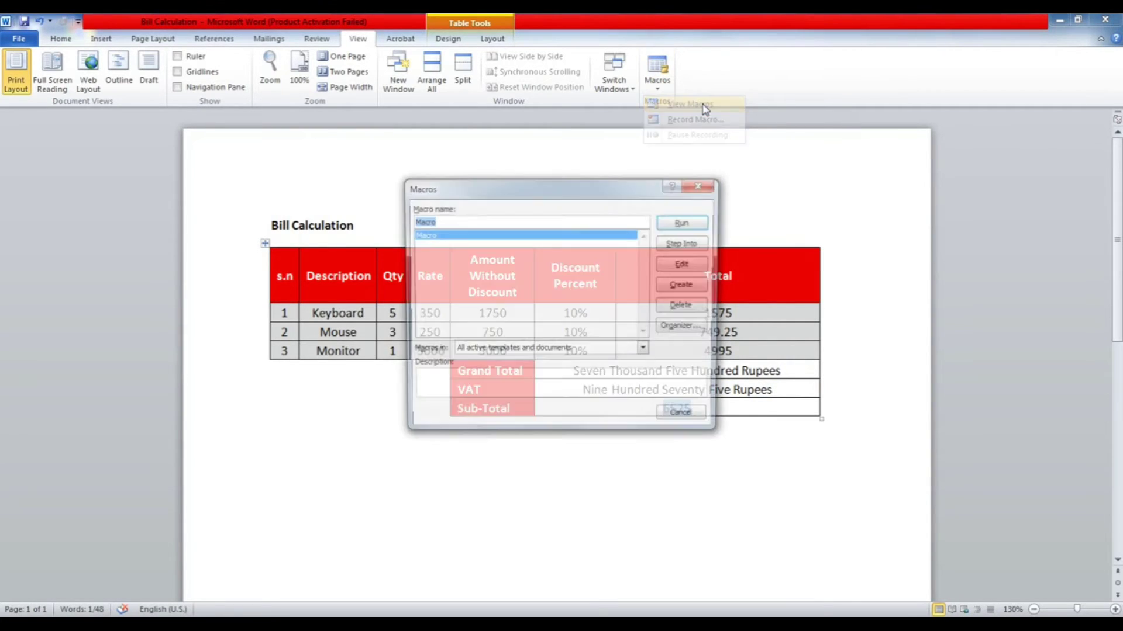
{"action": "left_click", "coordinate": [677, 227]}
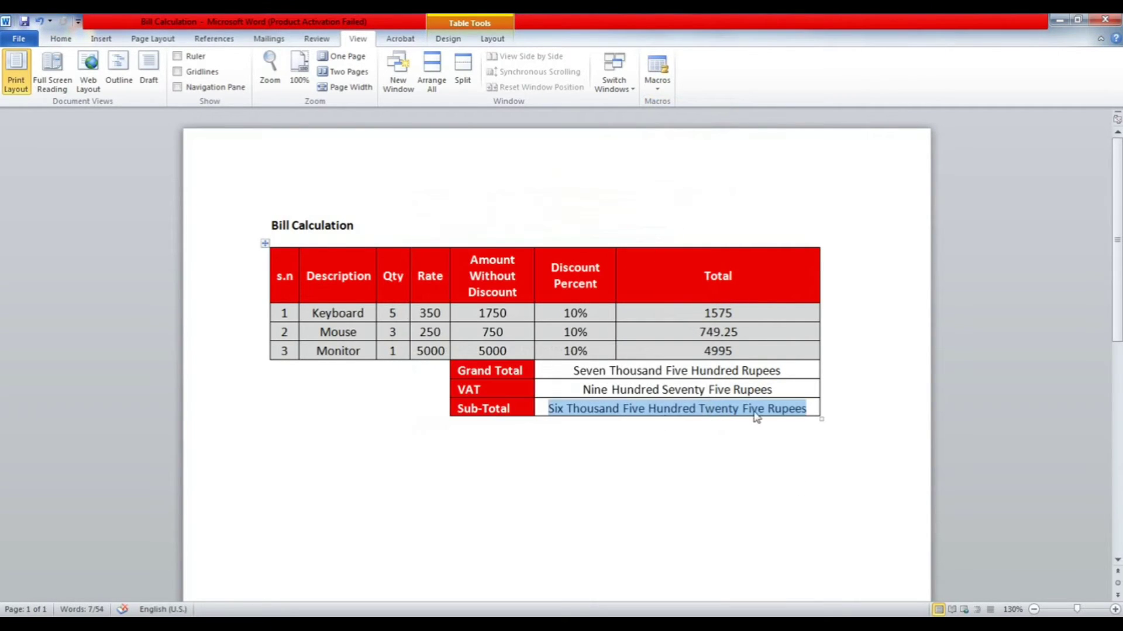
{"action": "left_click", "coordinate": [658, 87]}
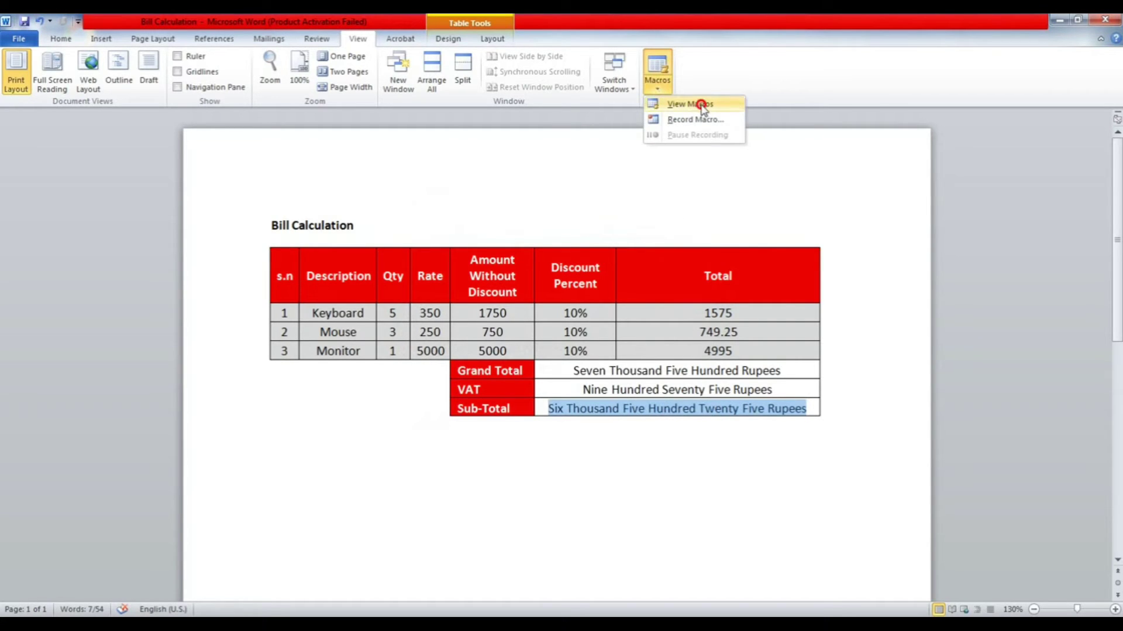
{"action": "left_click", "coordinate": [690, 105]}
{"action": "left_click", "coordinate": [710, 188]}
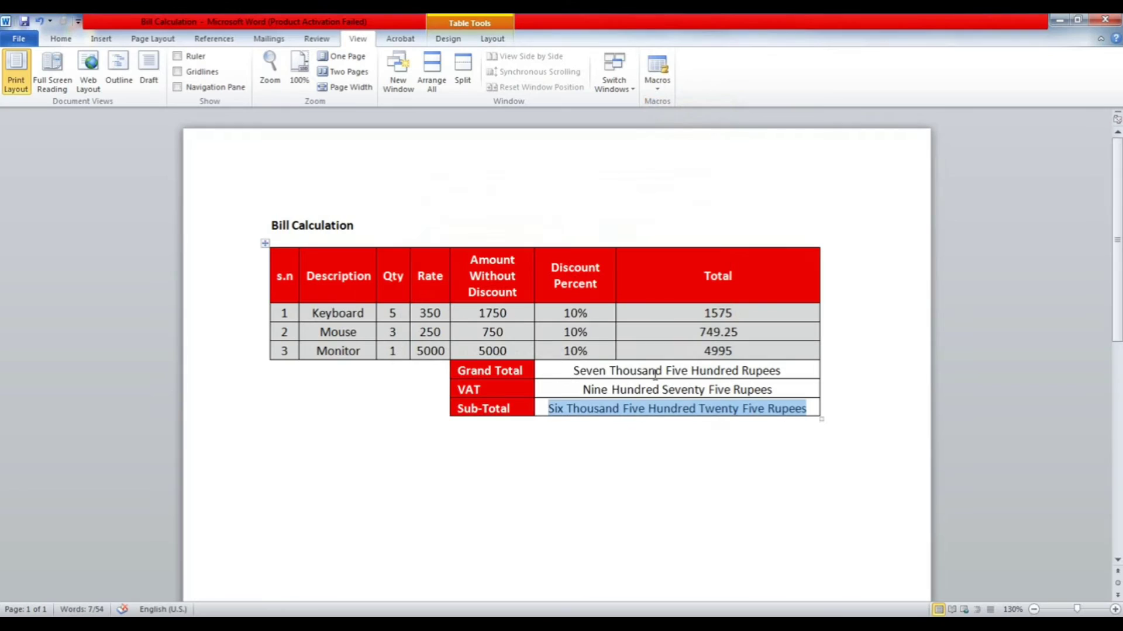
{"action": "left_click", "coordinate": [651, 408]}
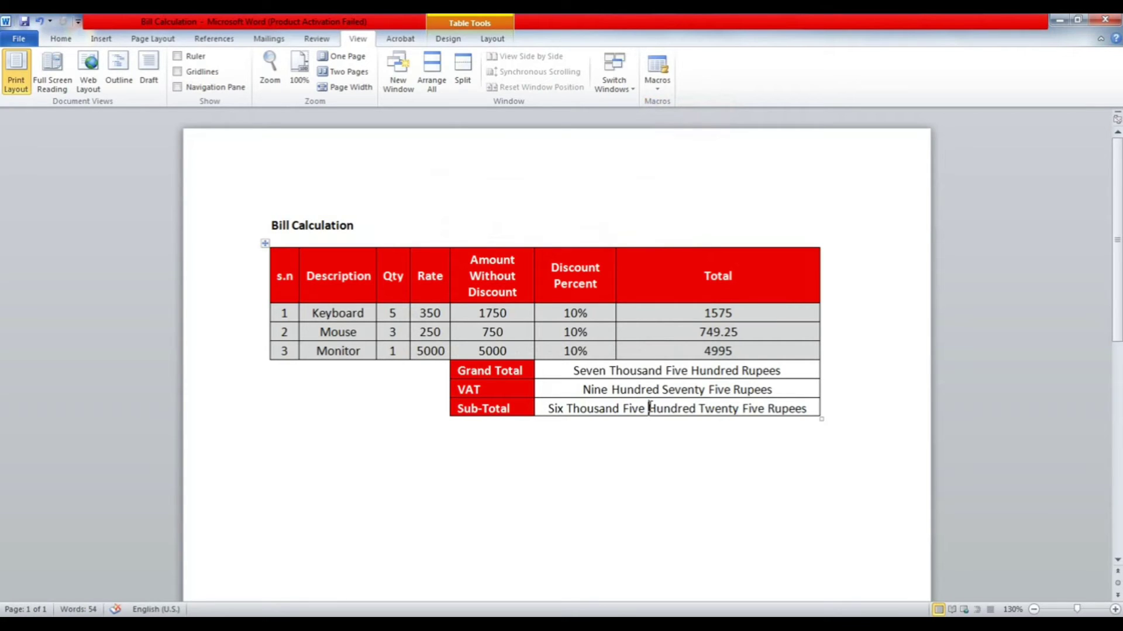
Undo the conversions back to figures, then view Customize Ribbon in Word Options and cancel
{"action": "key", "text": "ctrl+z"}
{"action": "key", "text": "ctrl+z"}
{"action": "key", "text": "ctrl+z"}
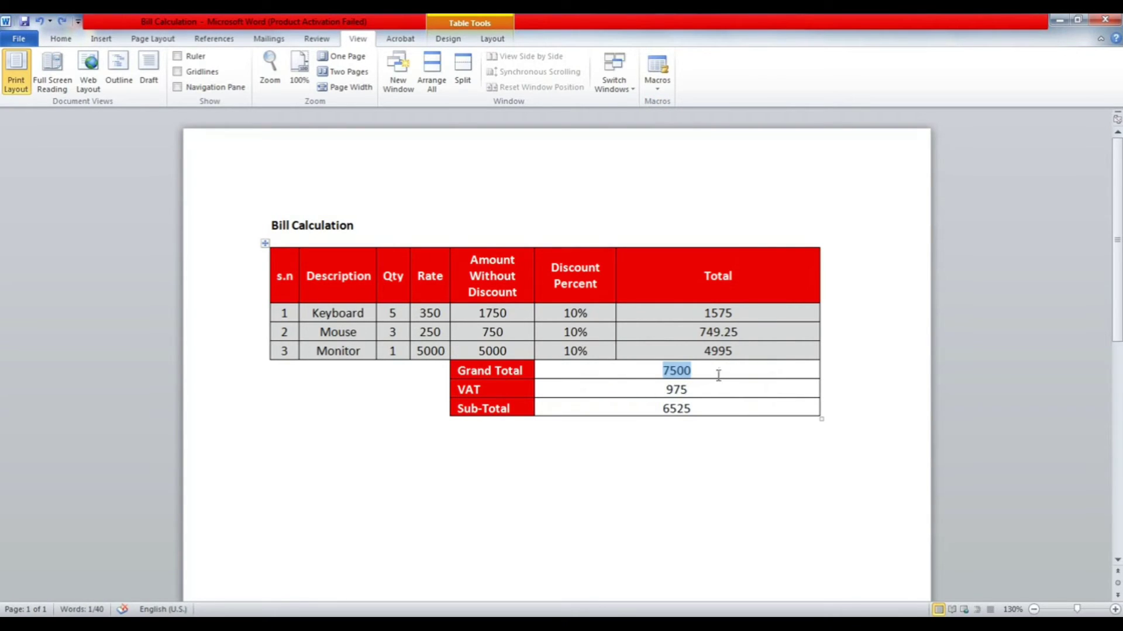
{"action": "left_click", "coordinate": [718, 374]}
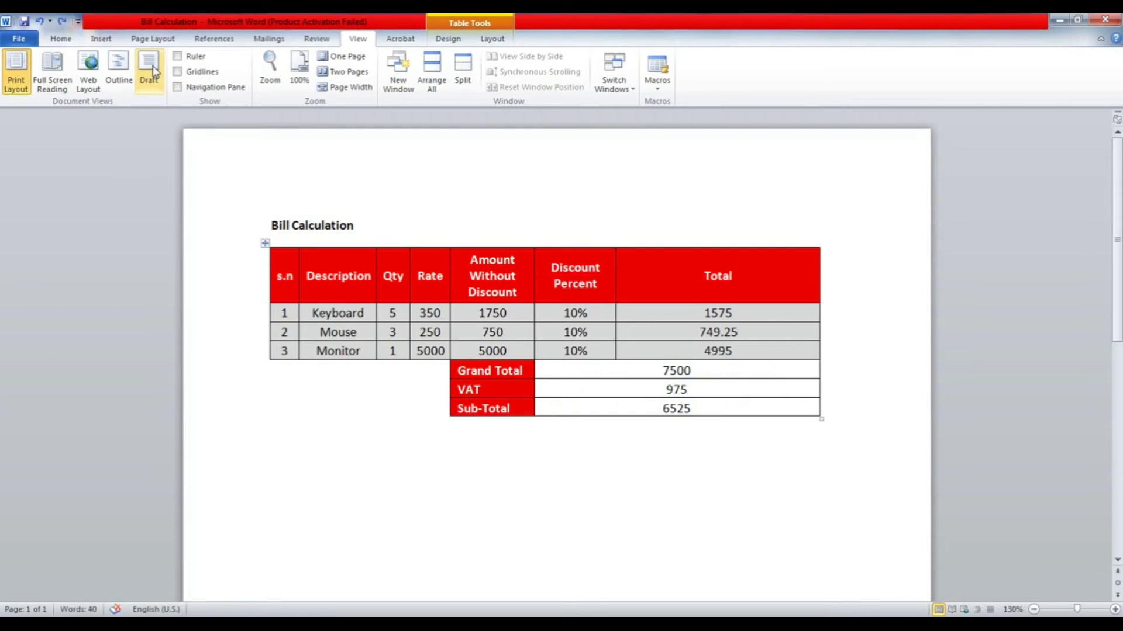
{"action": "left_click", "coordinate": [21, 39]}
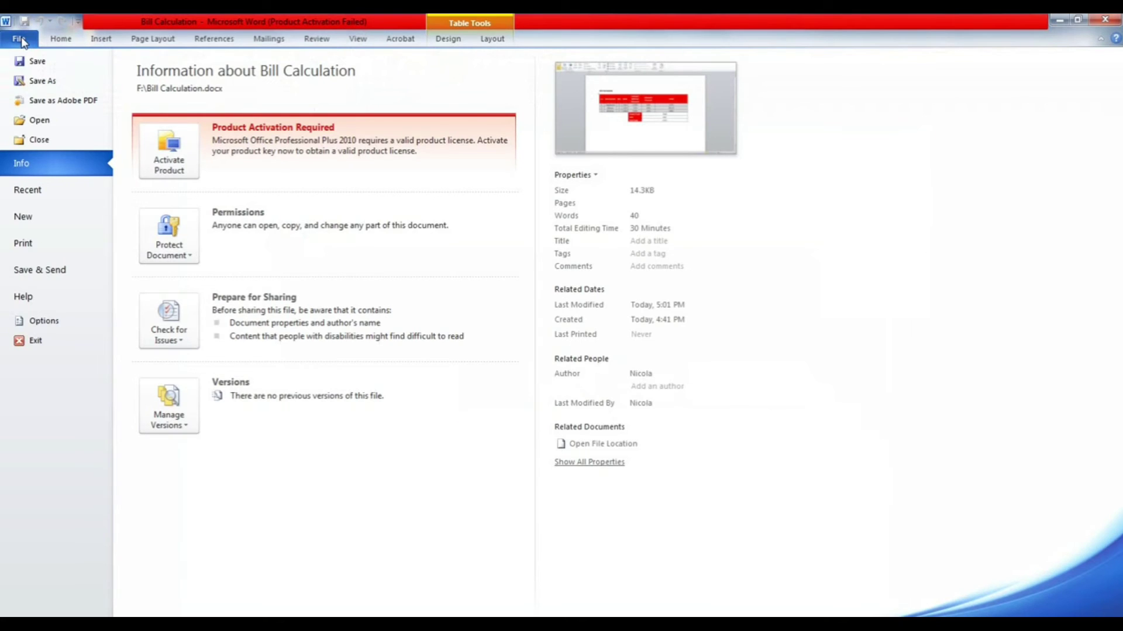
{"action": "left_click", "coordinate": [54, 323]}
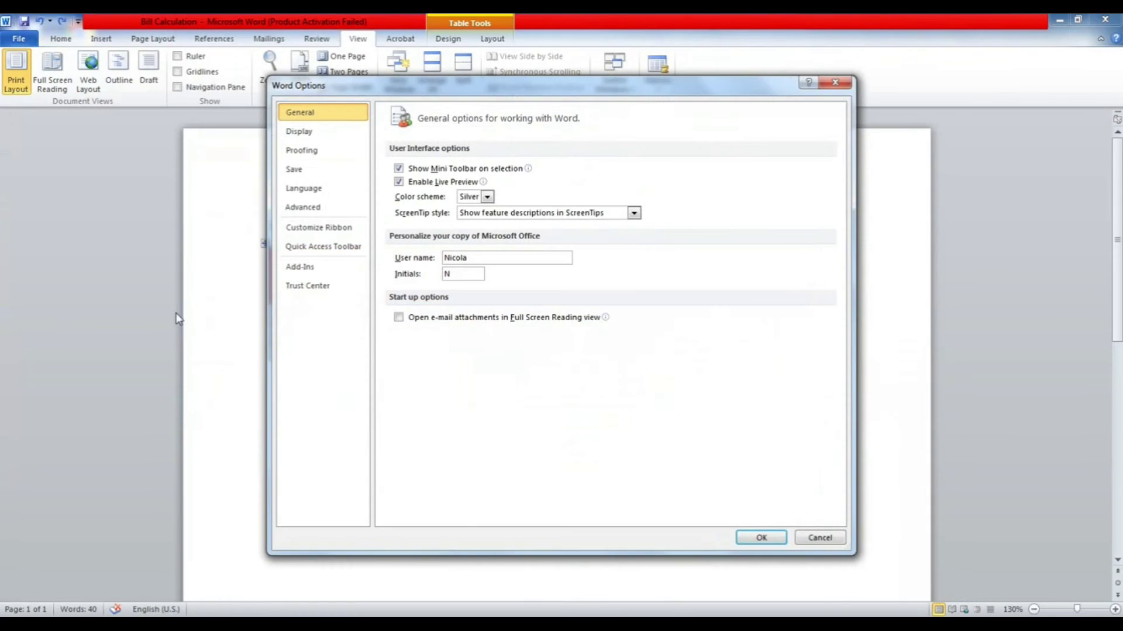
{"action": "left_click", "coordinate": [335, 233]}
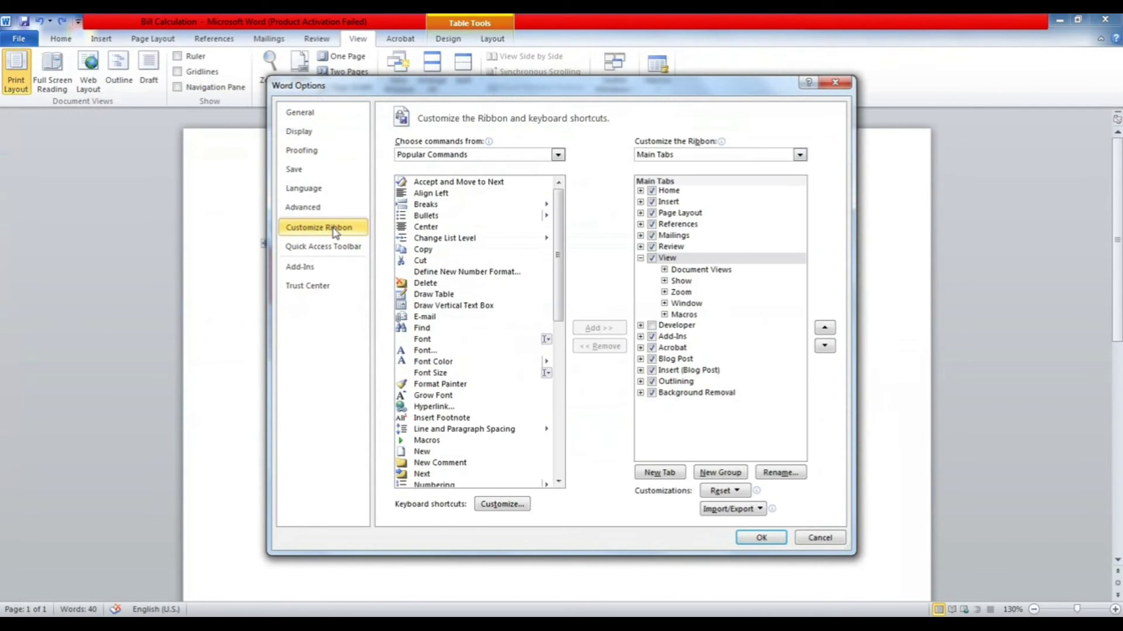
{"action": "left_click", "coordinate": [820, 538]}
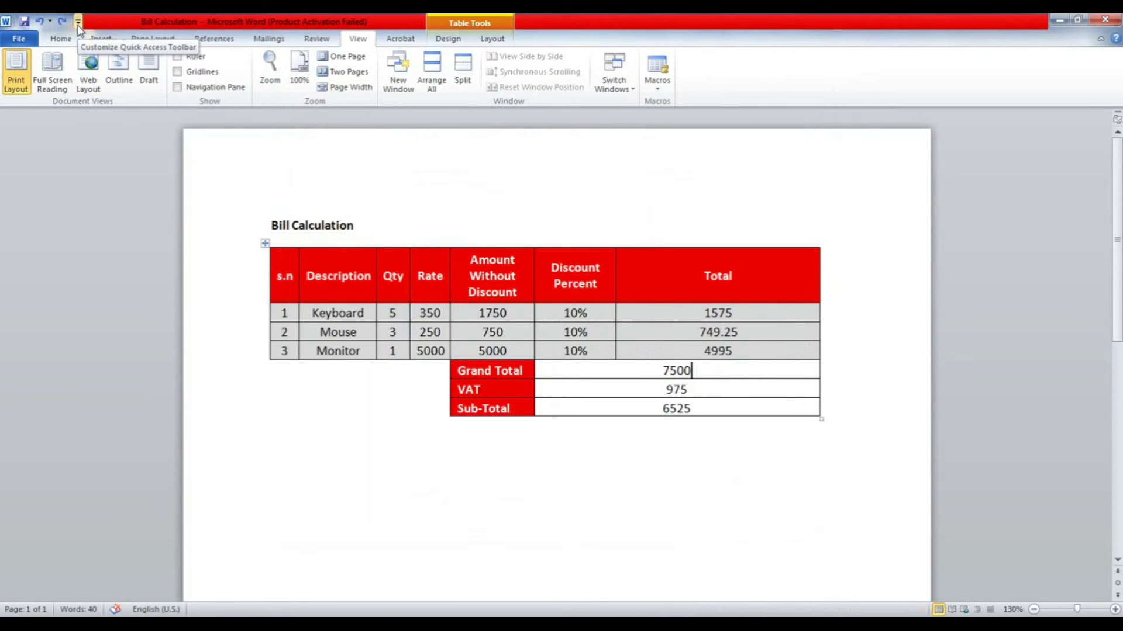
Open More Commands from the Quick Access Toolbar menu and cancel without changes
{"action": "left_click", "coordinate": [78, 22]}
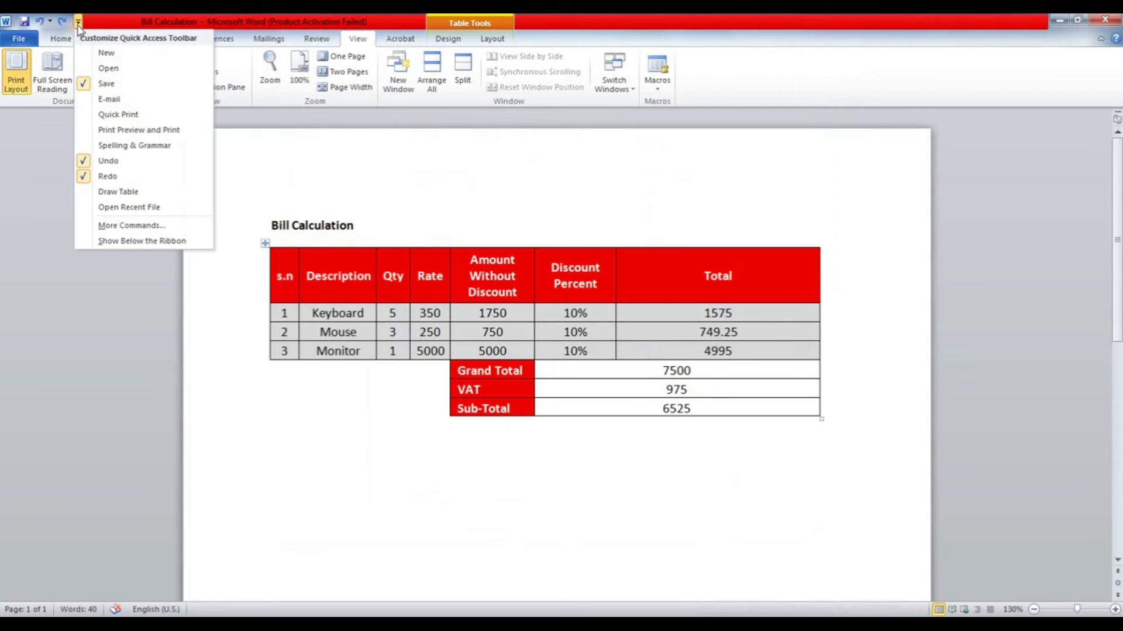
{"action": "left_click", "coordinate": [165, 226]}
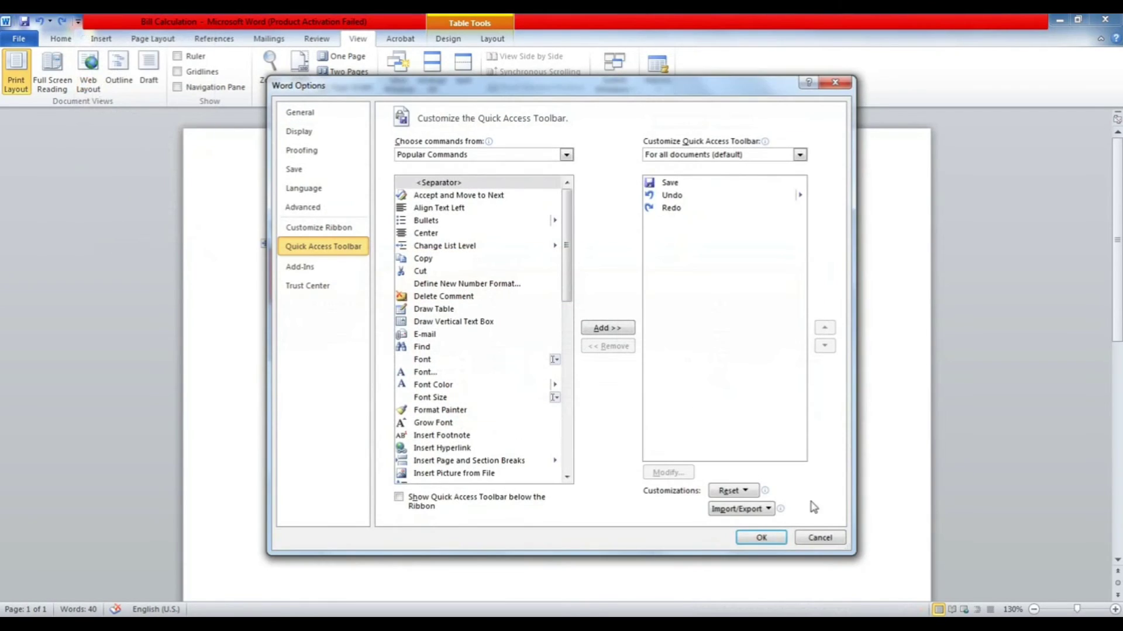
{"action": "left_click", "coordinate": [820, 537]}
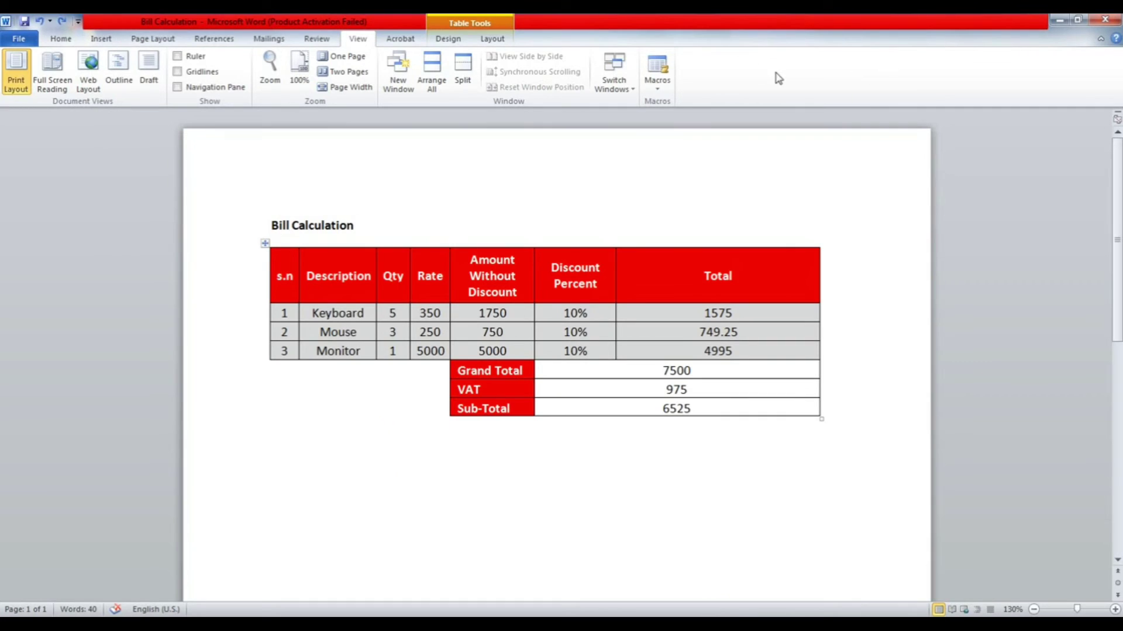
Assign the keyboard shortcut Alt+M to the macro 'Macro', saved in Normal
{"action": "right_click", "coordinate": [755, 74]}
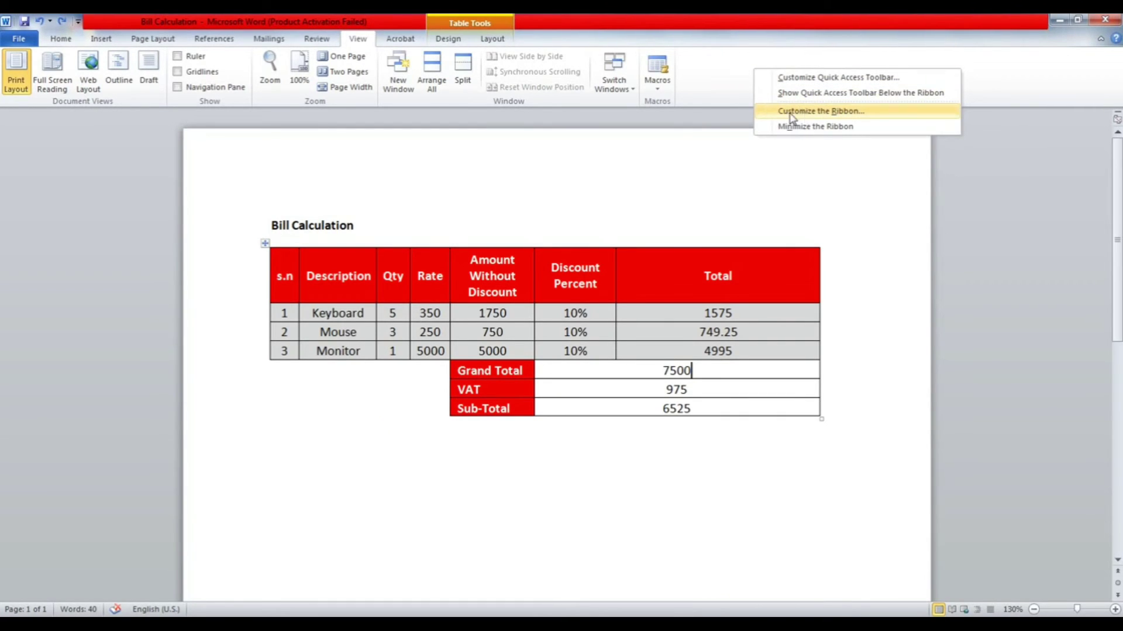
{"action": "left_click", "coordinate": [833, 111]}
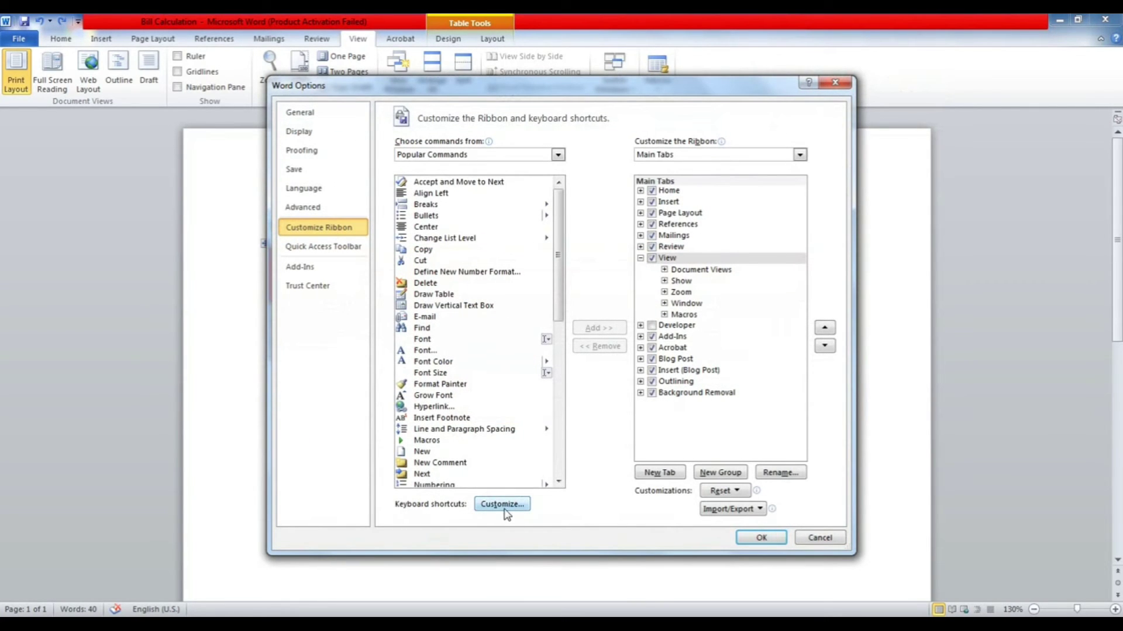
{"action": "left_click", "coordinate": [504, 512]}
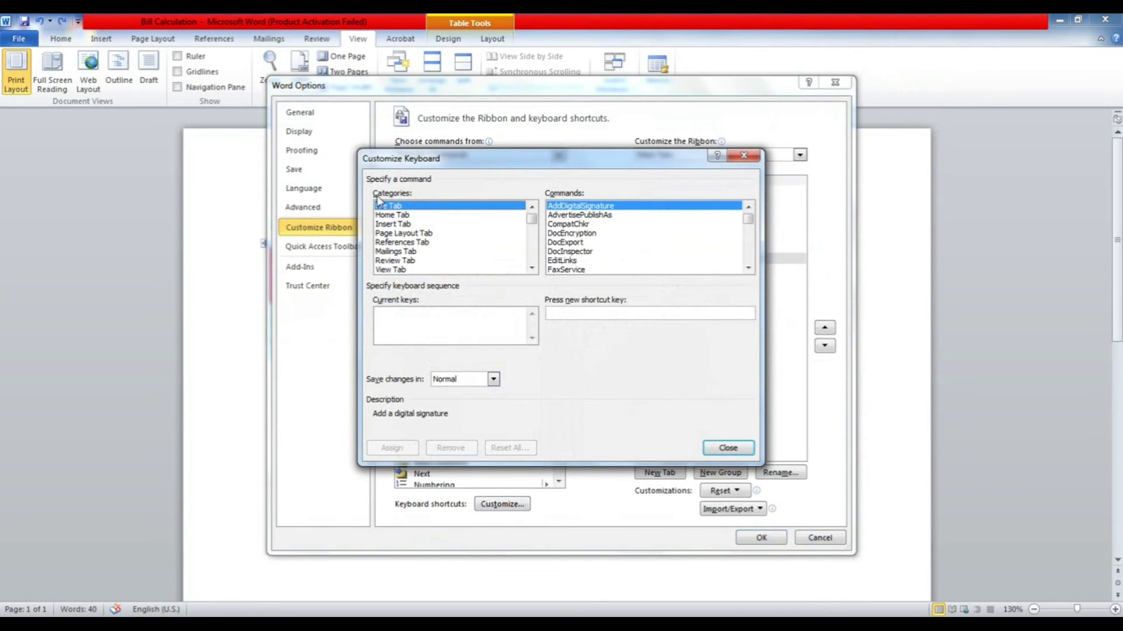
{"action": "left_click_drag", "start_coordinate": [534, 219], "coordinate": [532, 257]}
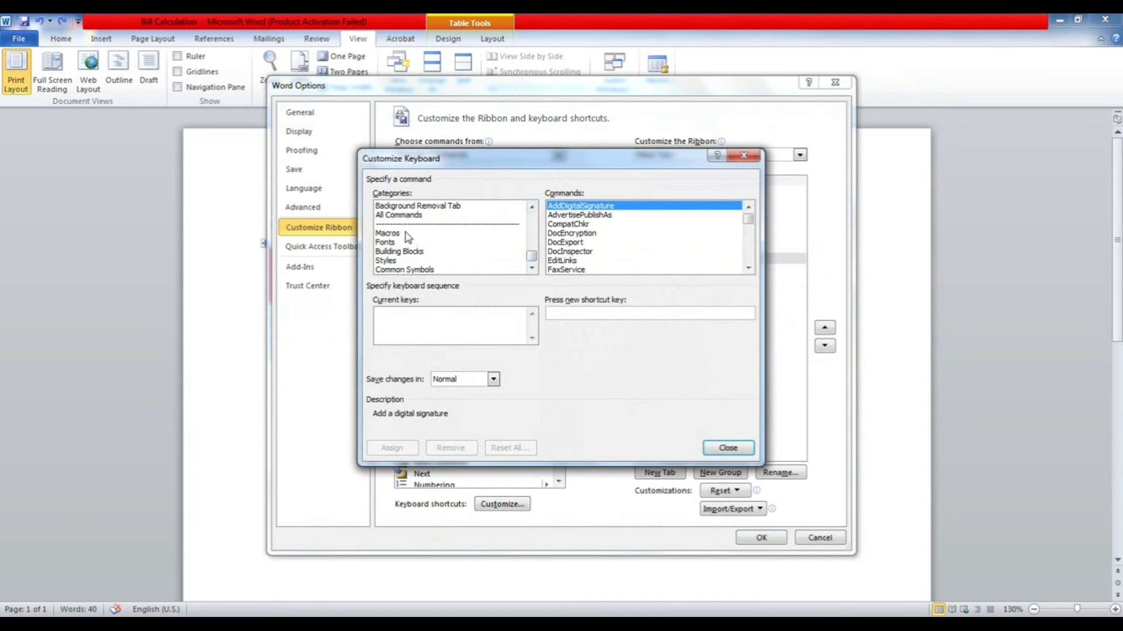
{"action": "left_click", "coordinate": [389, 233]}
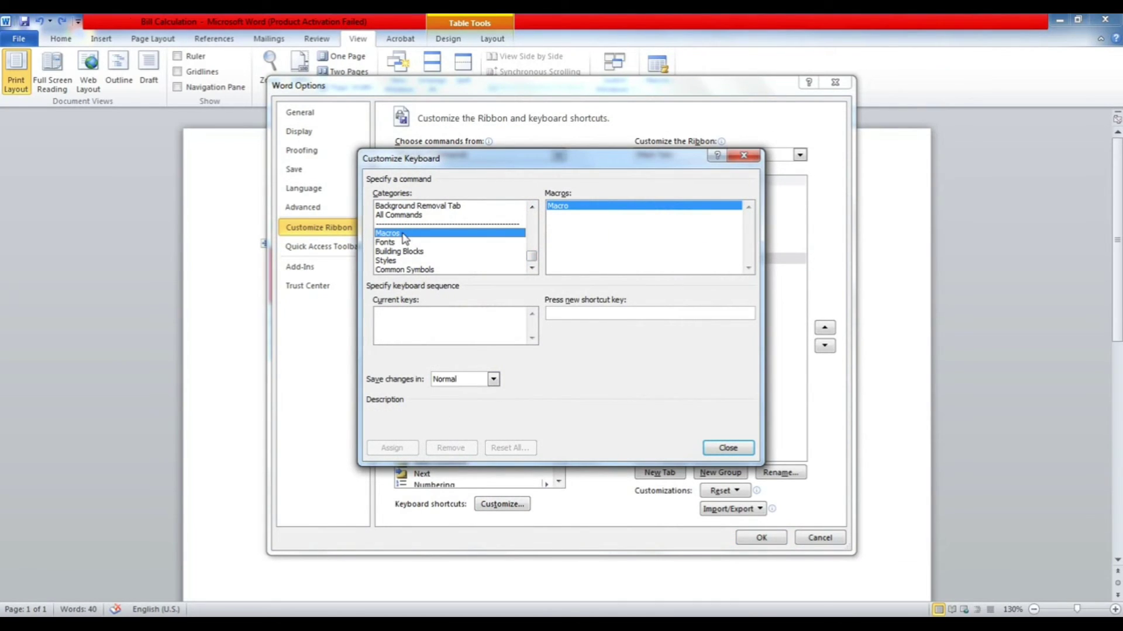
{"action": "left_click", "coordinate": [559, 209]}
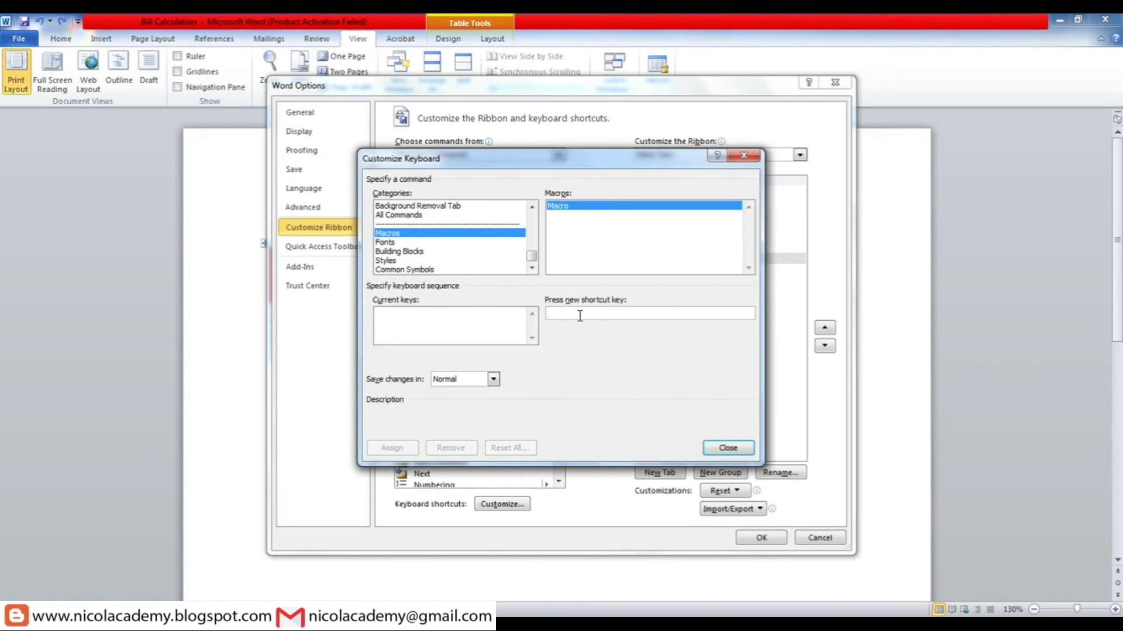
{"action": "key", "text": "alt+m"}
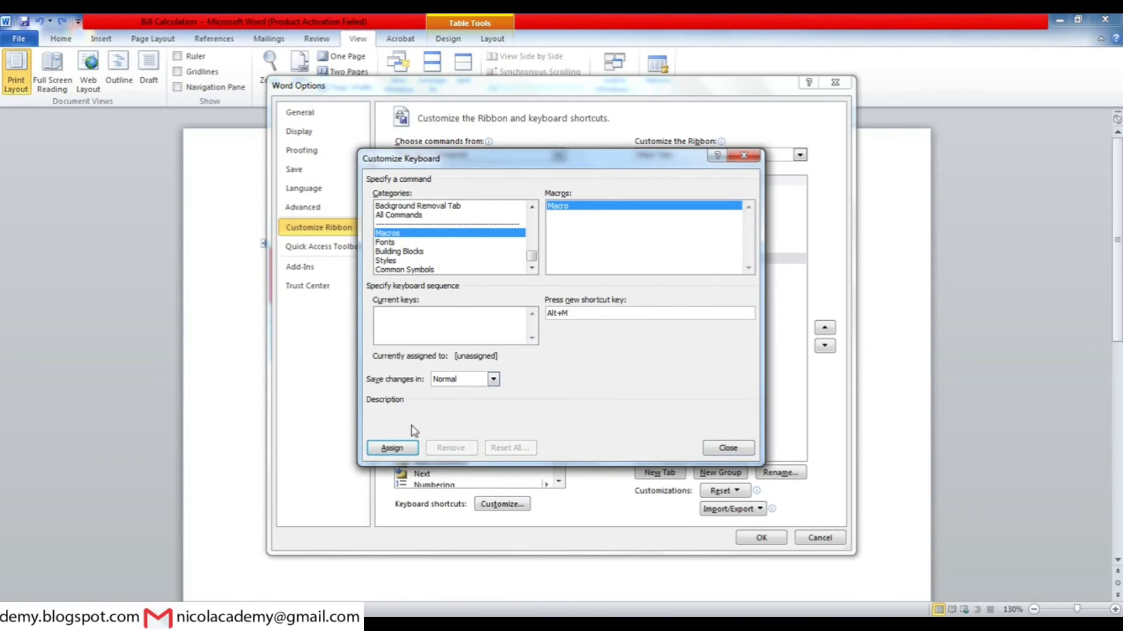
{"action": "left_click", "coordinate": [392, 449]}
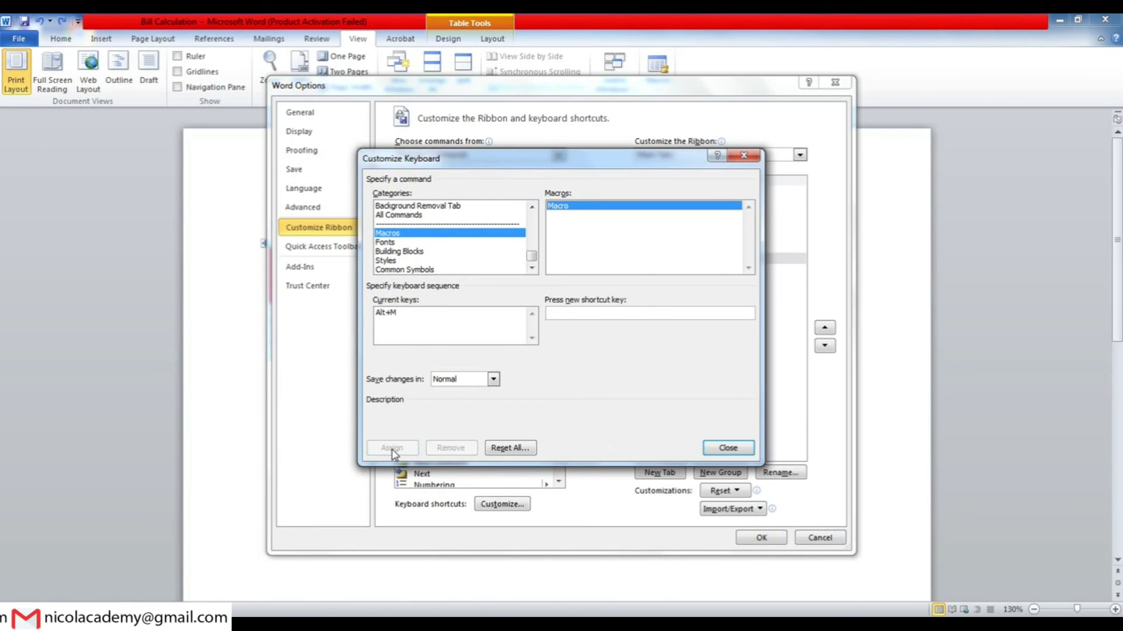
{"action": "left_click", "coordinate": [729, 448]}
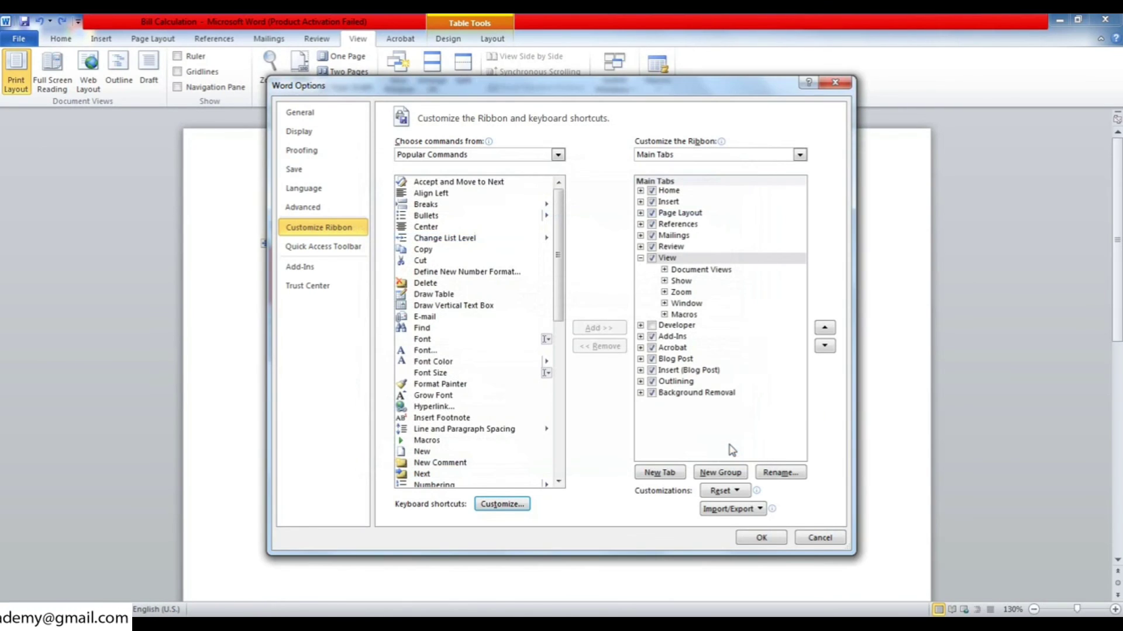
Close Word Options and convert the Grand Total 7500 to words with the new shortcut
{"action": "left_click", "coordinate": [760, 538]}
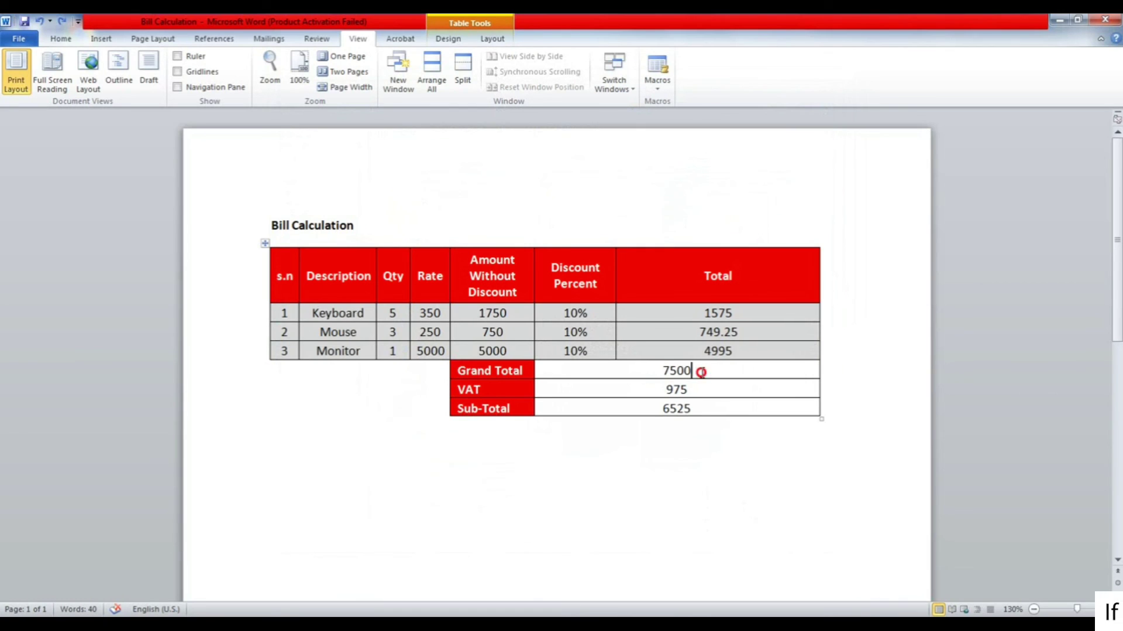
{"action": "left_click_drag", "start_coordinate": [701, 372], "coordinate": [662, 371]}
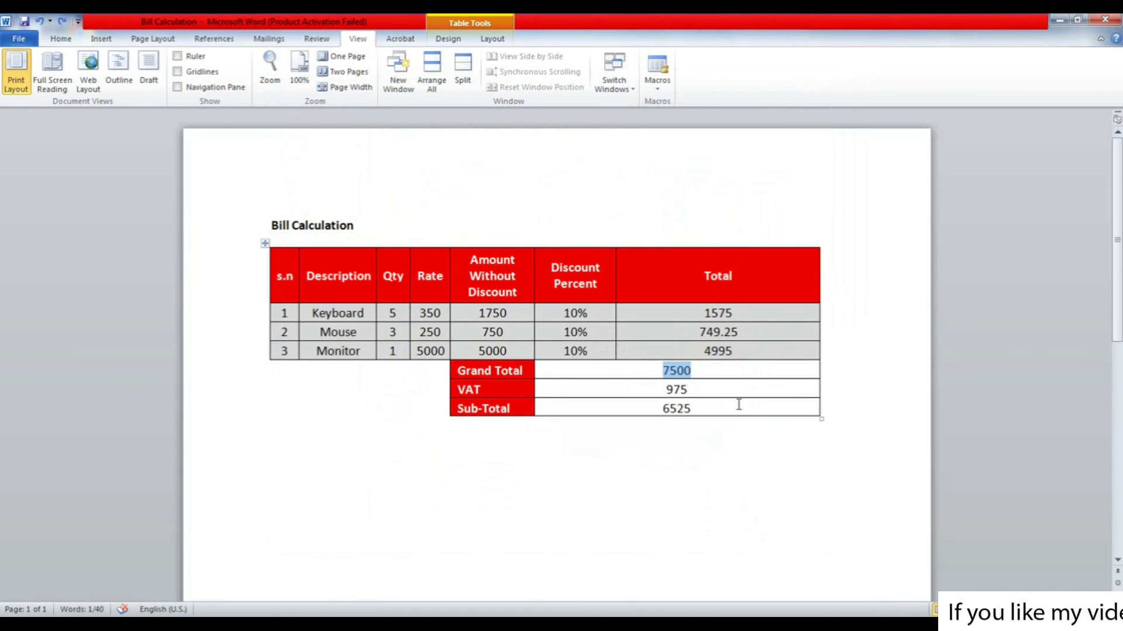
{"action": "key", "text": "alt+n"}
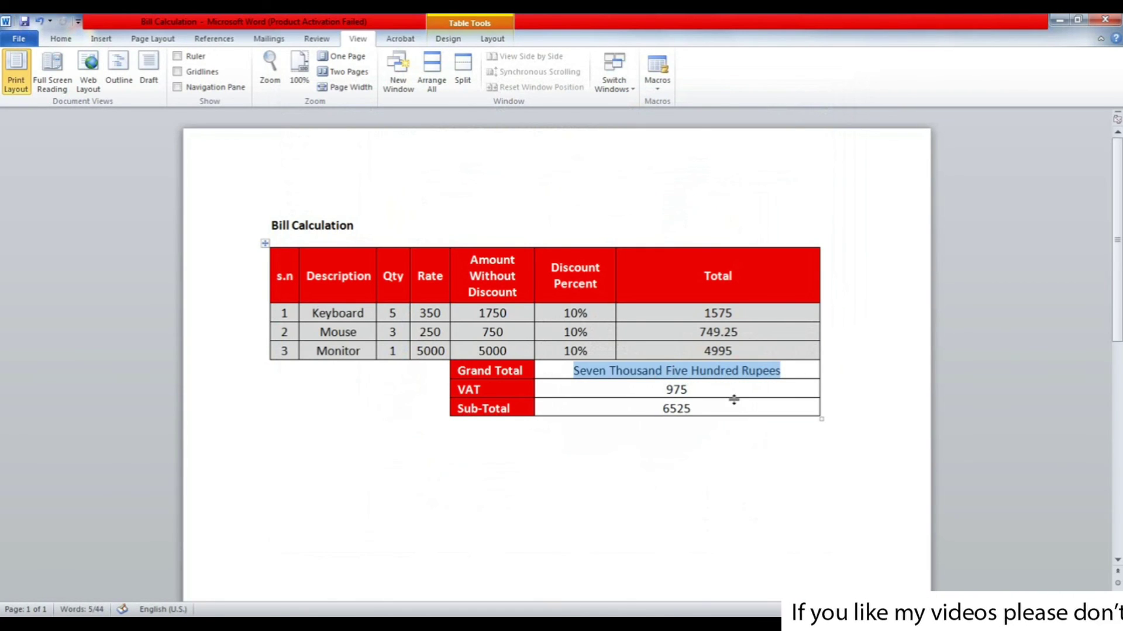
Convert the VAT amount 975 to words with the shortcut
{"action": "left_click", "coordinate": [714, 389]}
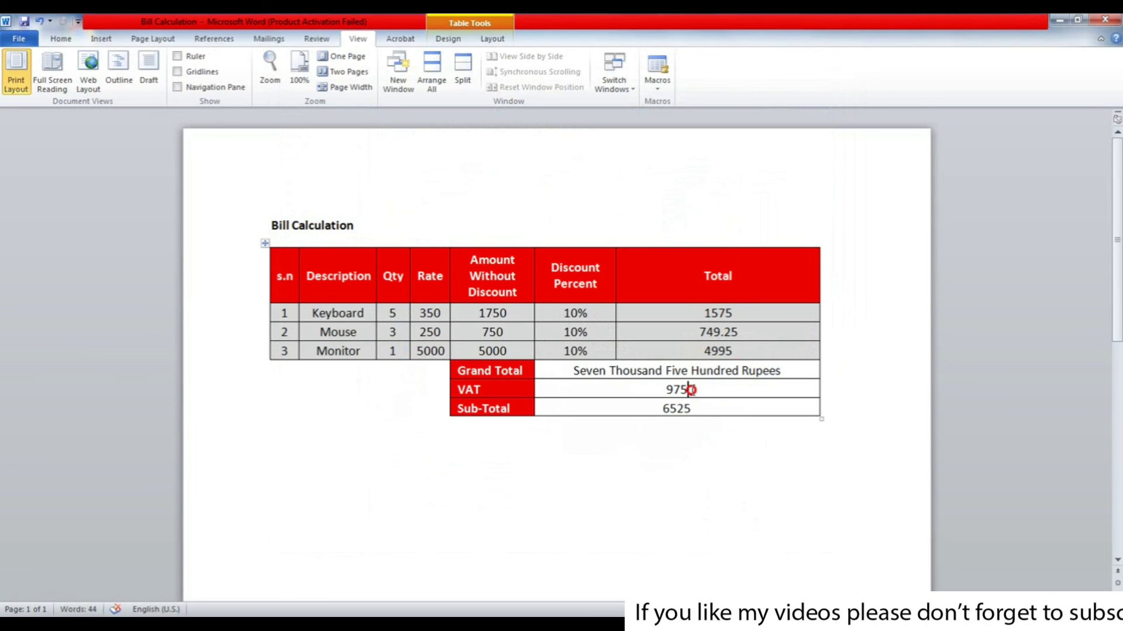
{"action": "left_click_drag", "start_coordinate": [690, 389], "coordinate": [664, 389]}
{"action": "key", "text": "alt"}
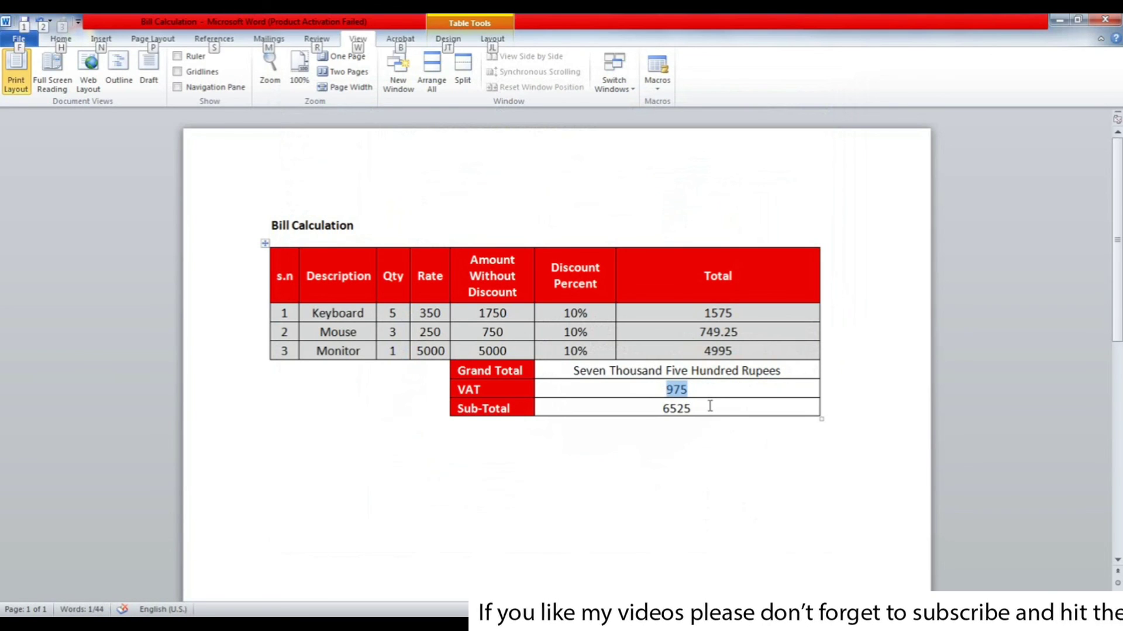
{"action": "key", "text": "n"}
Convert the Sub-Total amount 6525 to words with the shortcut and review the results
{"action": "left_click", "coordinate": [692, 409]}
{"action": "left_click_drag", "start_coordinate": [692, 408], "coordinate": [665, 409]}
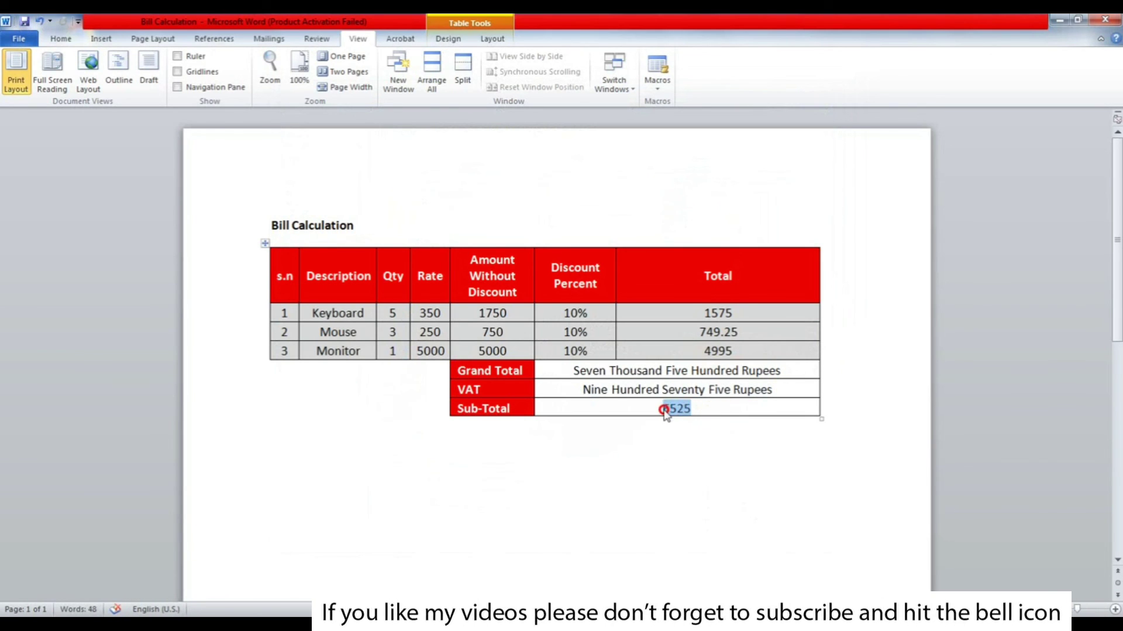
{"action": "key", "text": "alt"}
{"action": "key", "text": "n"}
{"action": "left_click", "coordinate": [786, 389]}
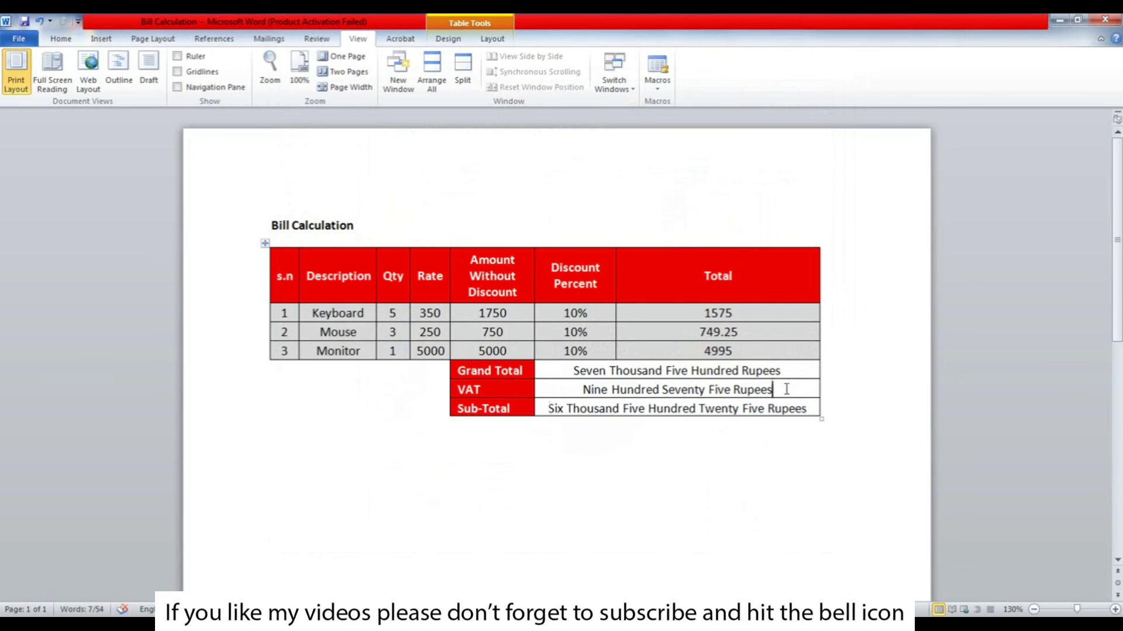